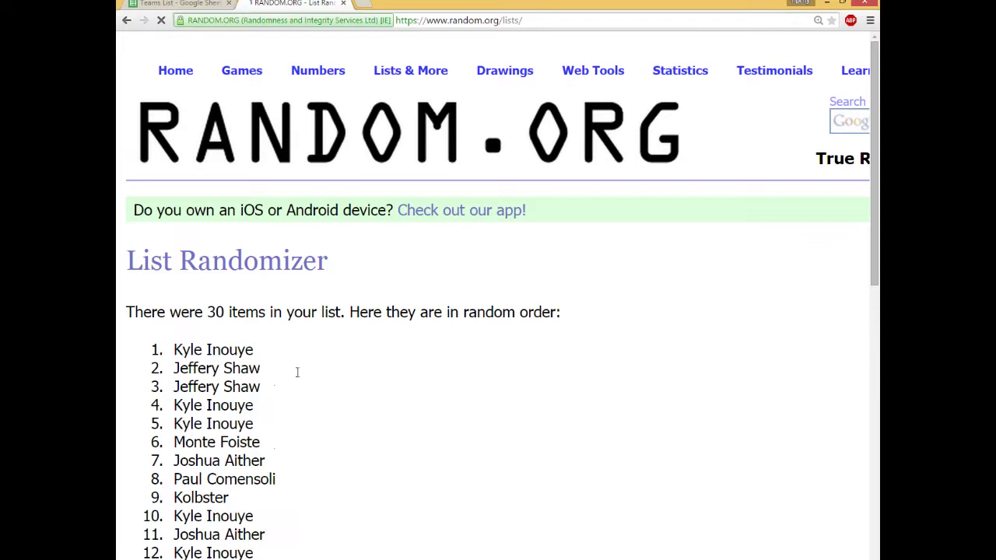
Reshuffle the list of participant names repeatedly until it has been randomized nine times
left_click(173, 485)
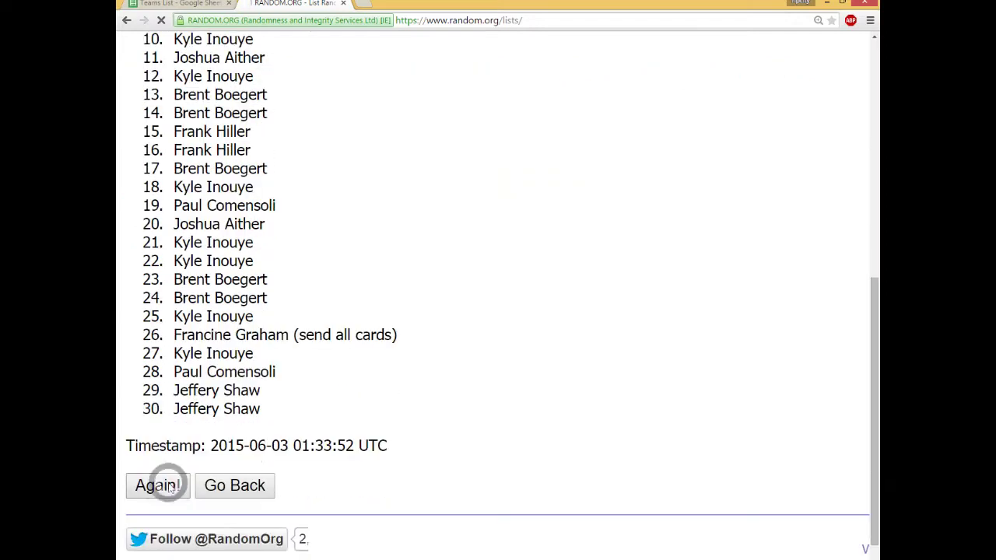
scroll(323, 412, "down", 8)
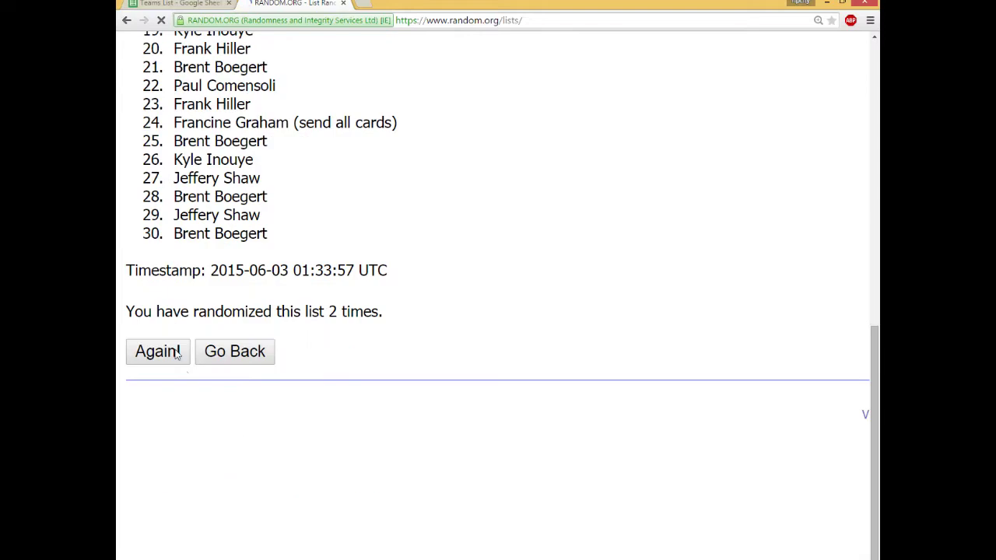
scroll(175, 352, "up", 1)
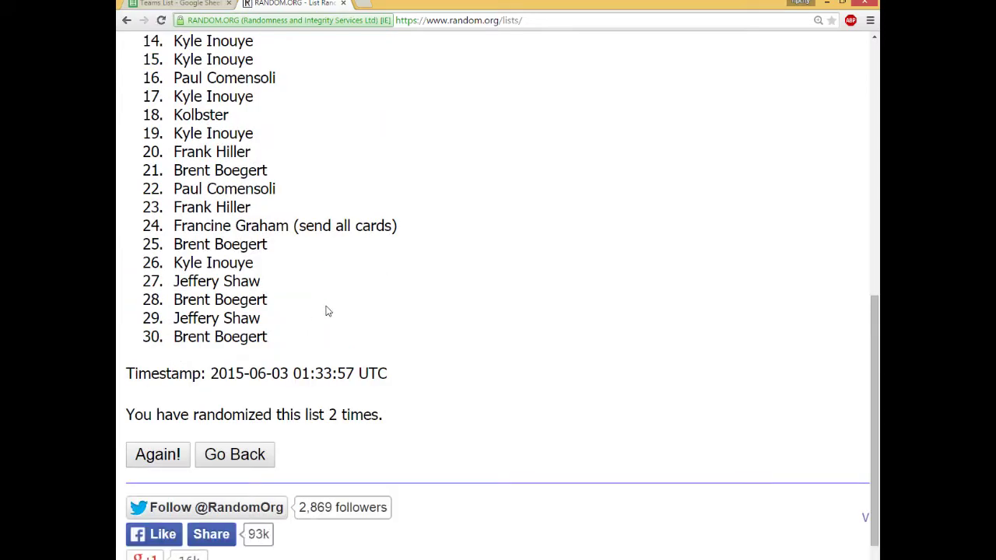
left_click(160, 457)
scroll(270, 433, "down", 7)
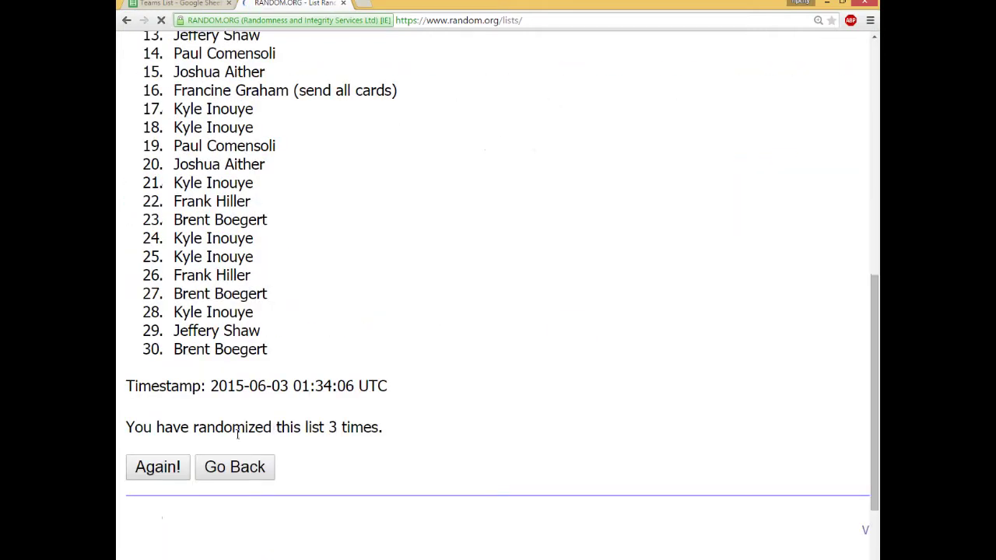
left_click(162, 471)
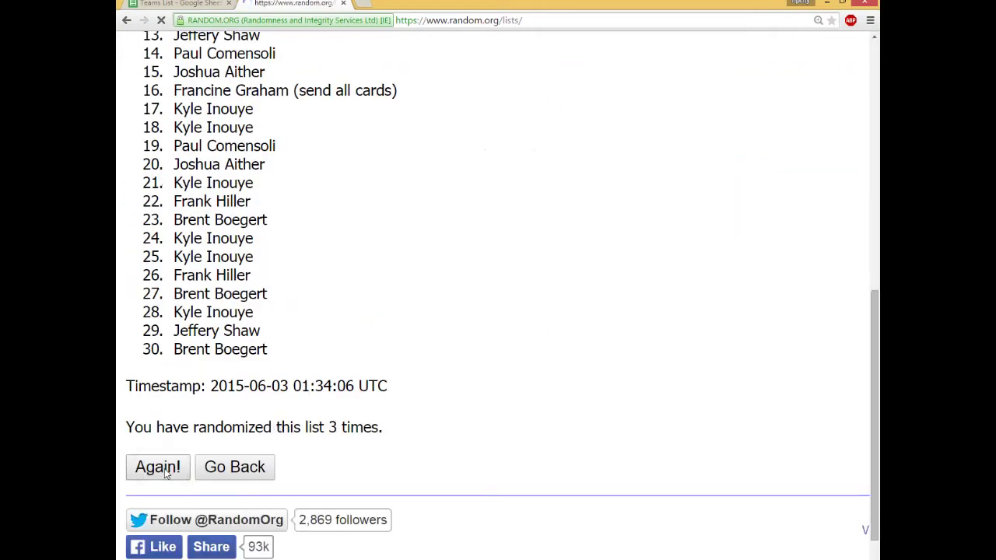
scroll(271, 418, "down", 7)
left_click(157, 467)
scroll(358, 319, "down", 7)
left_click(162, 351)
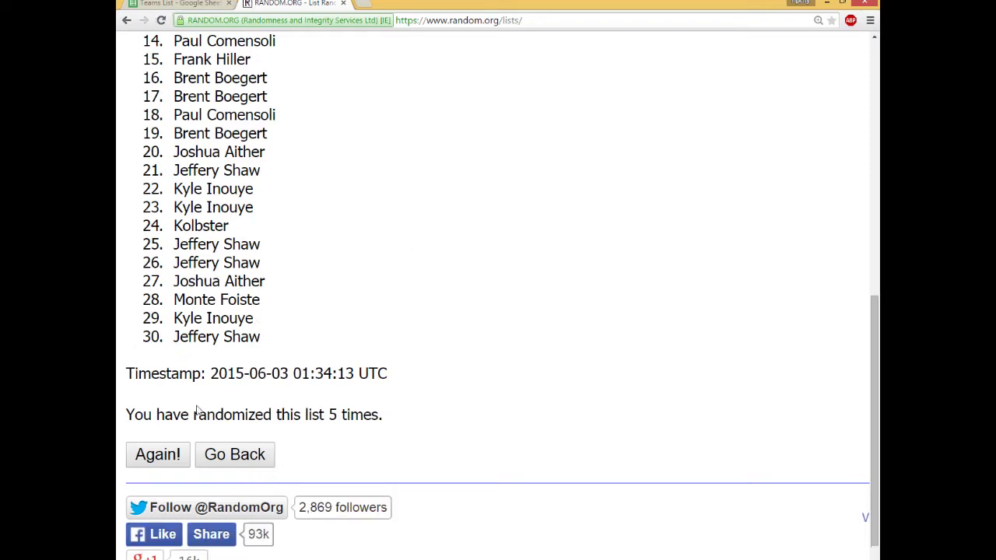
left_click(160, 456)
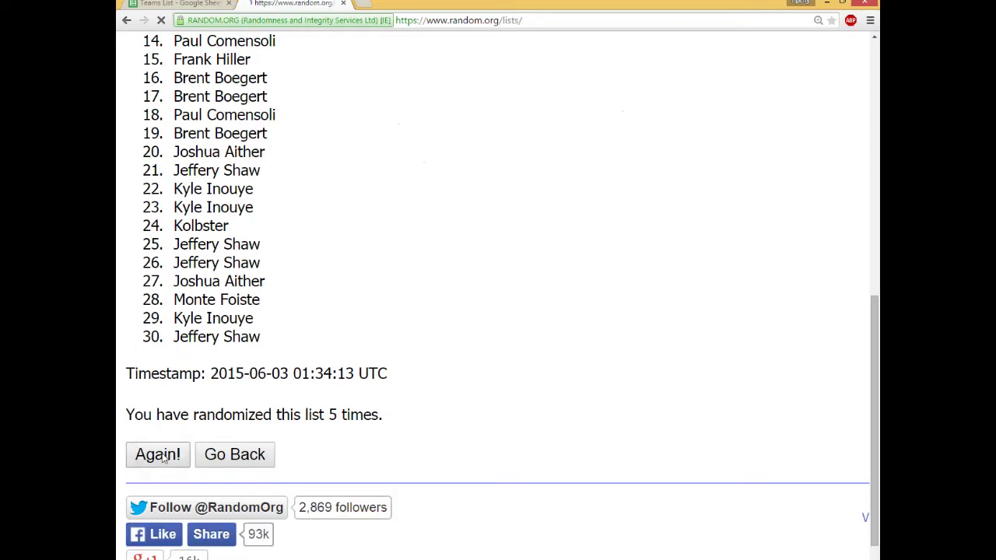
left_click(163, 466)
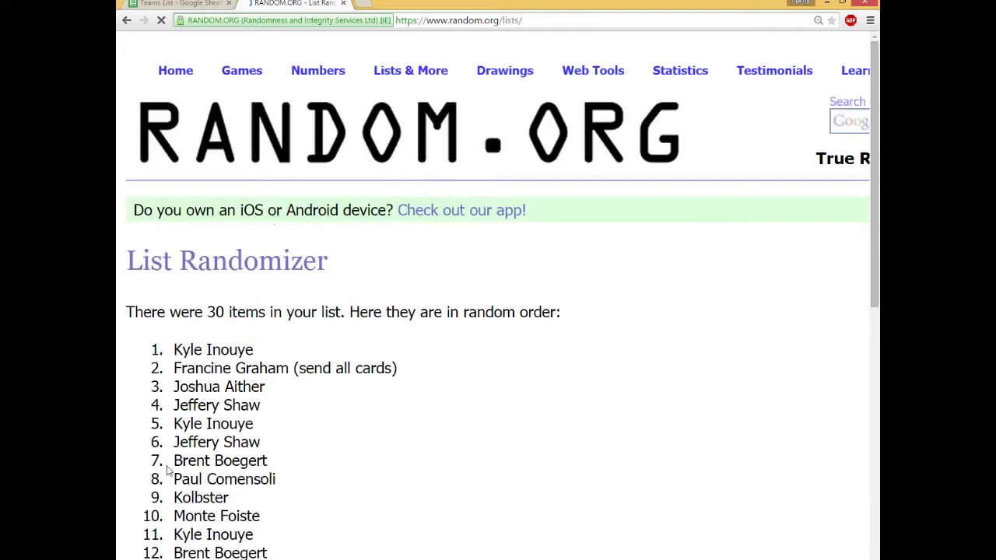
scroll(204, 403, "down", 7)
scroll(202, 403, "down", 1)
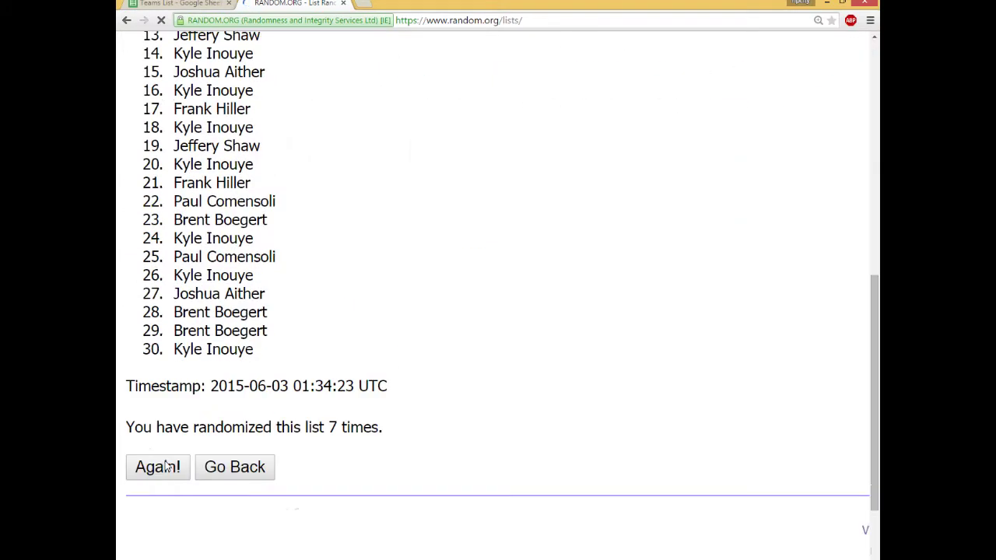
left_click(165, 466)
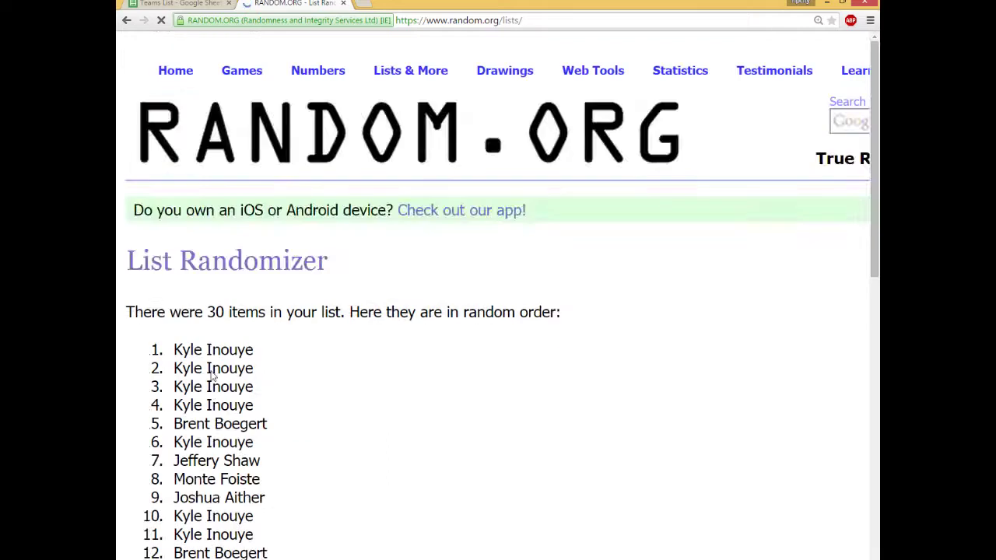
scroll(213, 377, "down", 8)
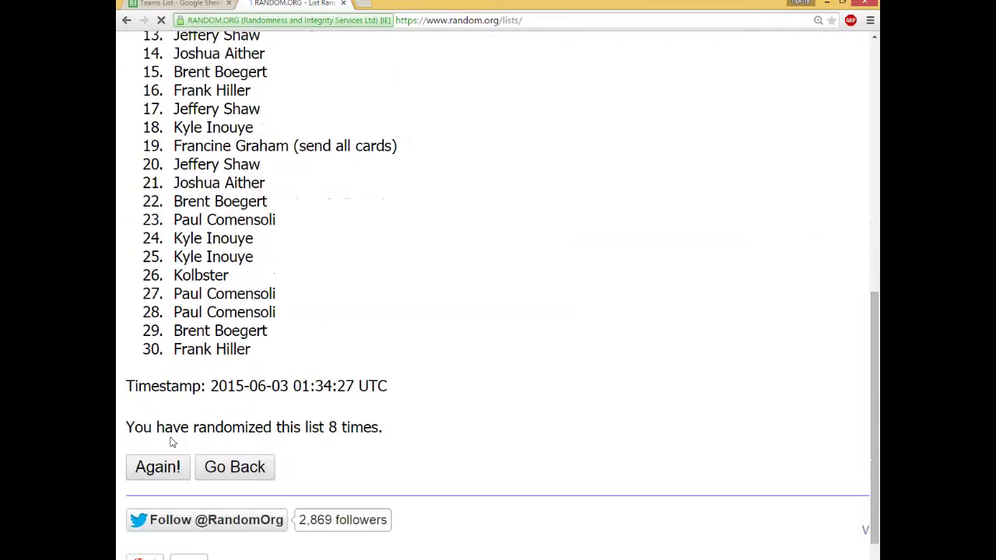
left_click(161, 469)
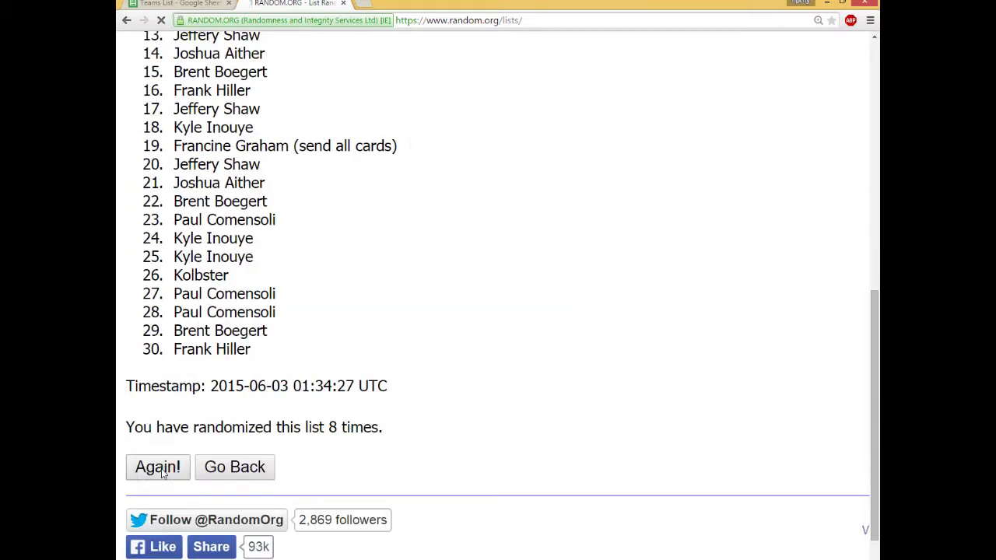
Copy all 30 names of the randomized participant list, from item 1 through item 30
scroll(418, 300, "down", 1)
scroll(419, 301, "down", 2)
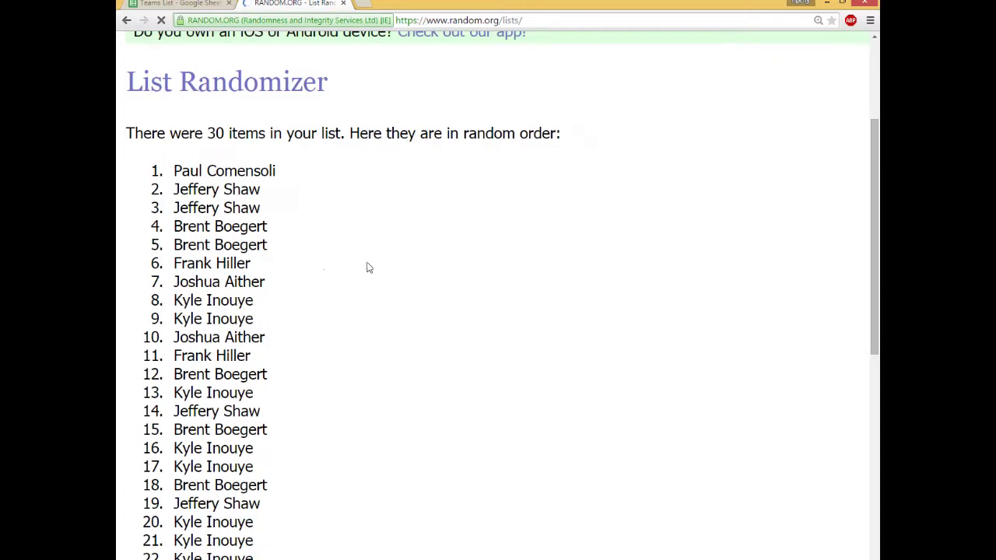
left_click_drag(130, 161, 413, 380)
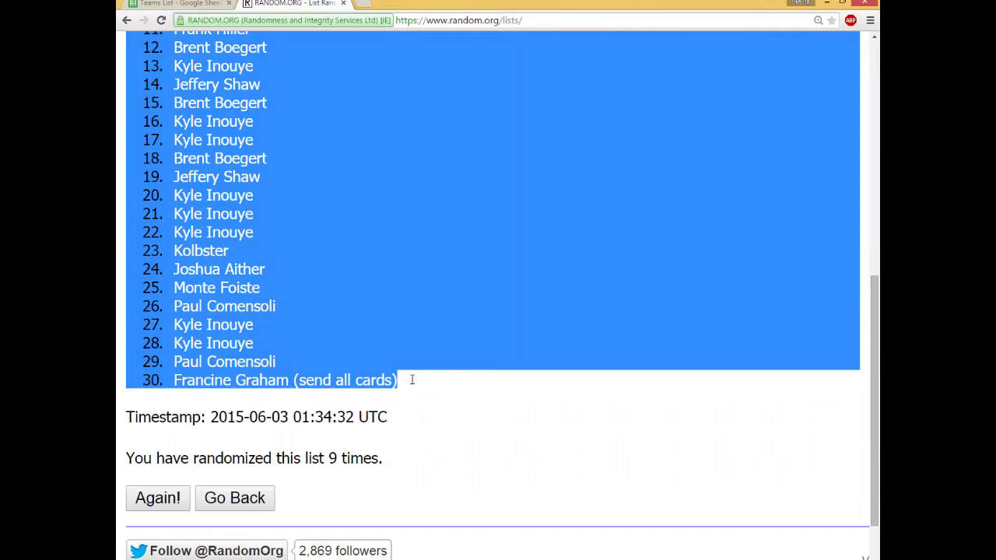
right_click(229, 232)
left_click(251, 237)
Switch to the Teams List spreadsheet and paste the shuffled names from cell D83 down, over the old names under Baseball Mixer Random
left_click(198, 7)
scroll(371, 230, "up", 3)
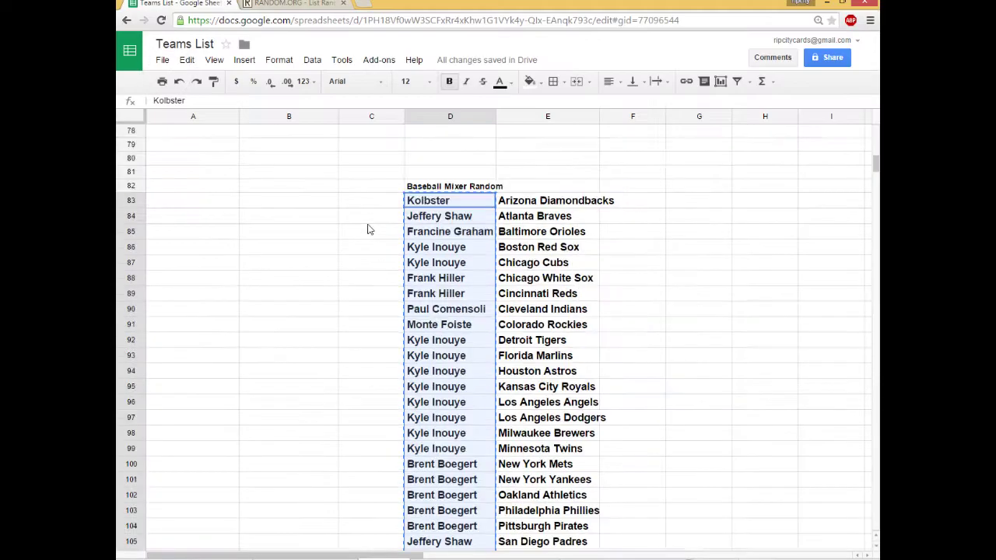
right_click(421, 202)
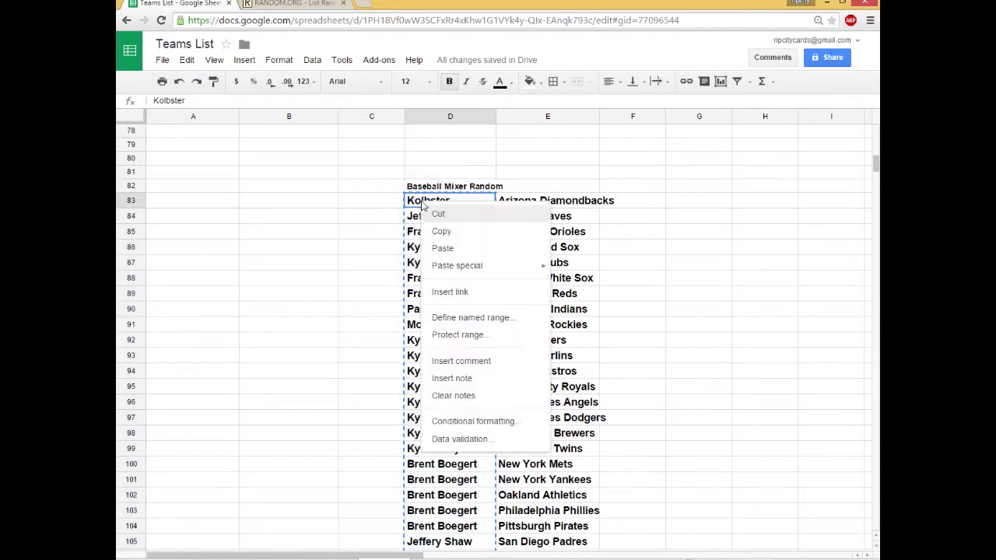
left_click(443, 247)
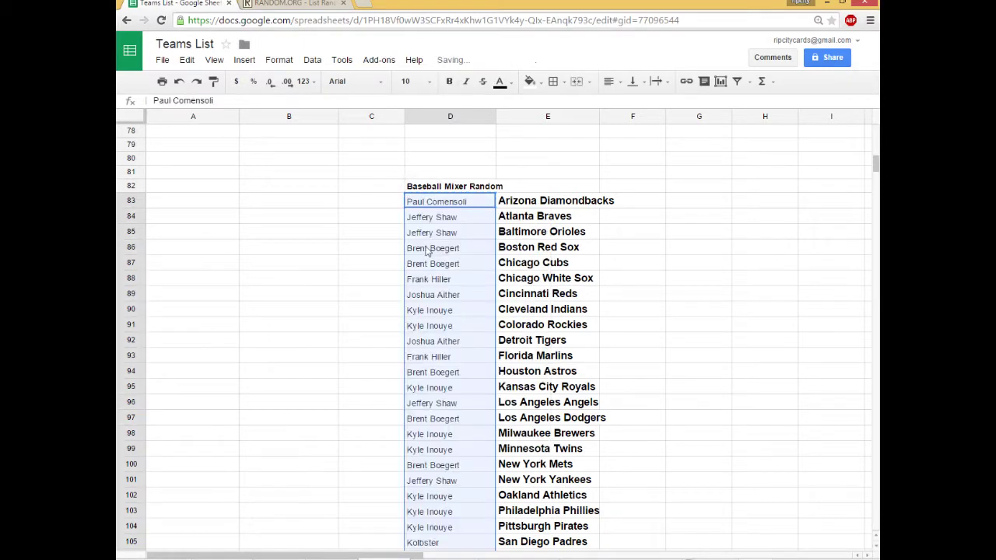
left_click(337, 250)
Copy the team names in E83:E112, from Arizona Diamondbacks to Washington Nationals
left_click_drag(534, 203, 540, 420)
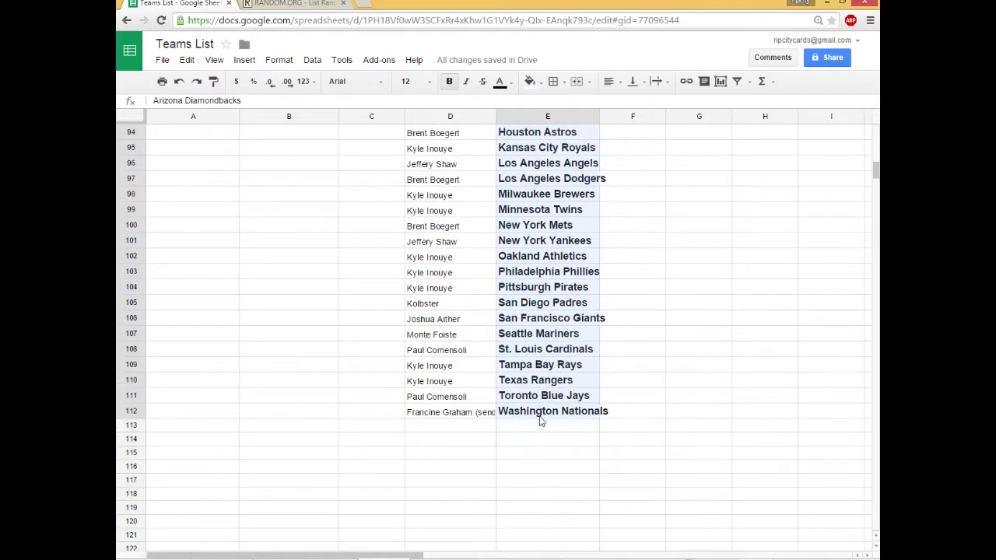
right_click(537, 269)
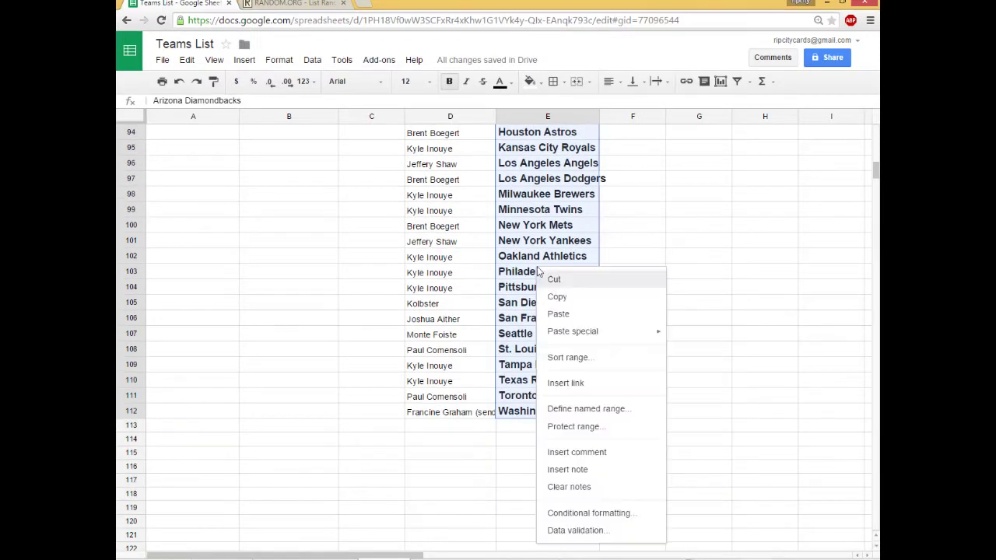
left_click(566, 298)
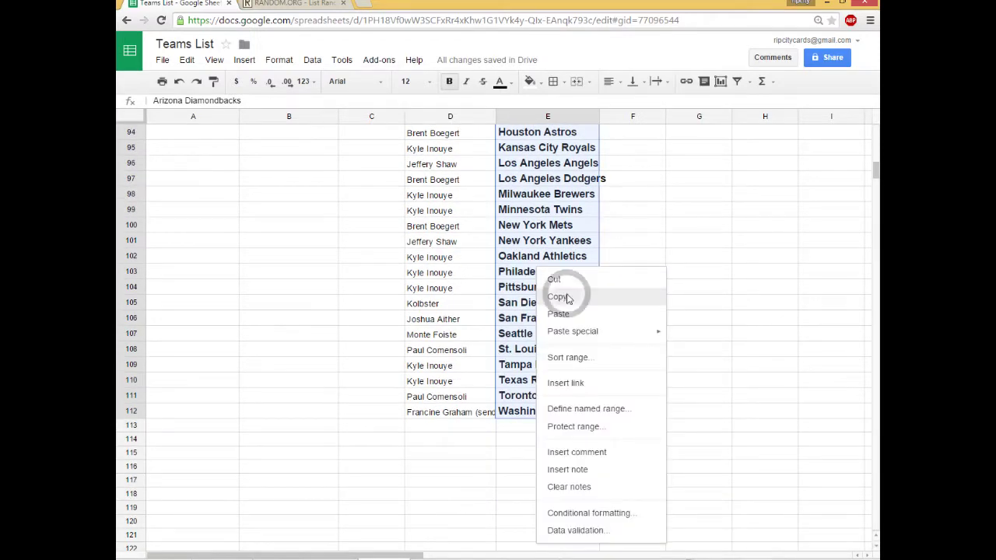
Switch to RANDOM.ORG, open a blank List Randomizer form and paste the copied team names as its list items
left_click(300, 4)
scroll(311, 164, "up", 10)
mouse_move(409, 76)
left_click(406, 99)
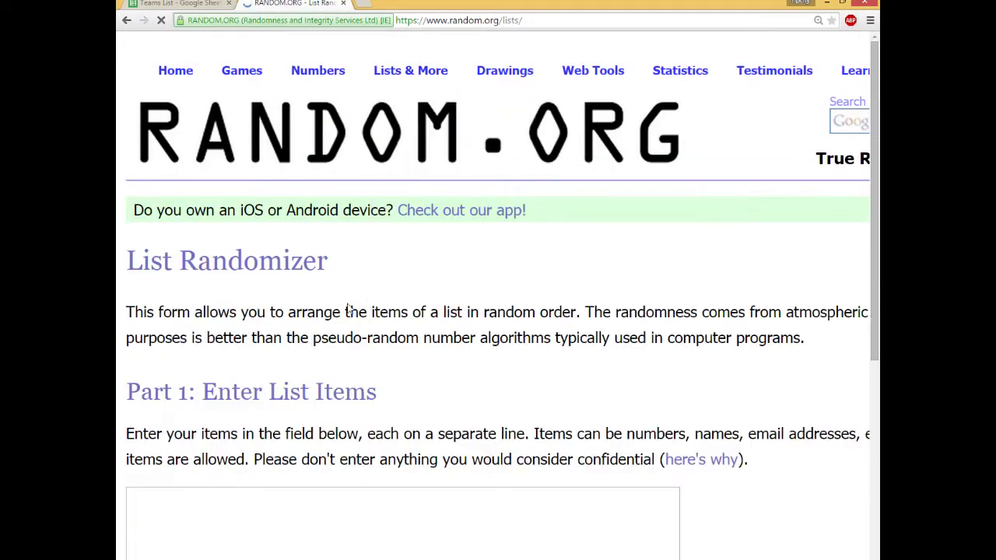
scroll(365, 335, "down", 3)
left_click(203, 280)
right_click(205, 271)
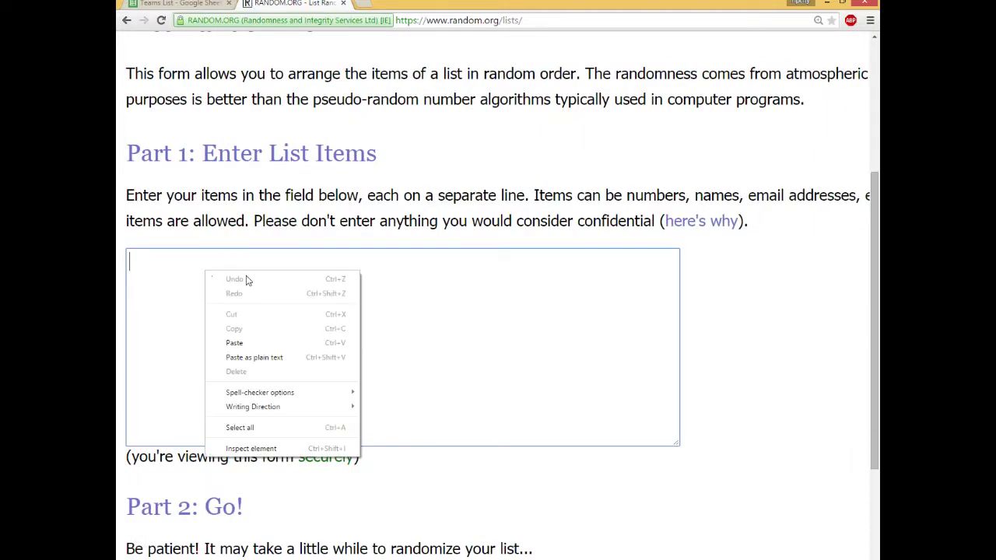
left_click(253, 344)
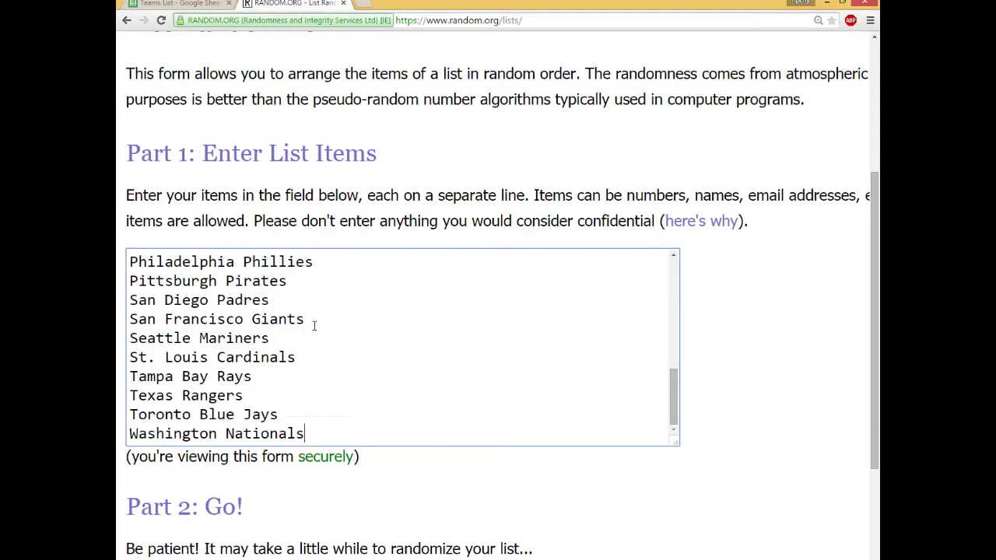
Randomize the pasted team list, then repeat the shuffle until it has been randomized nine times
scroll(441, 481, "down", 2)
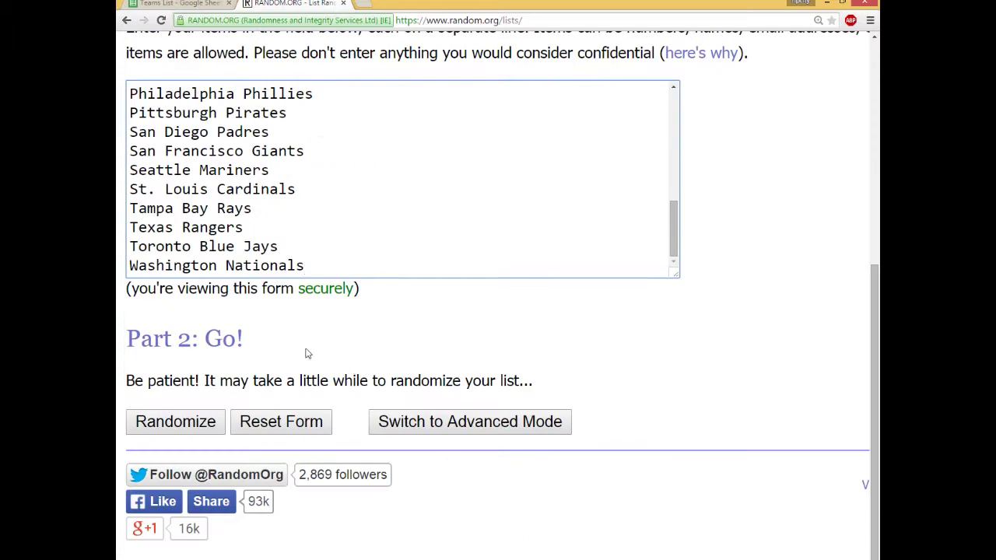
left_click(184, 423)
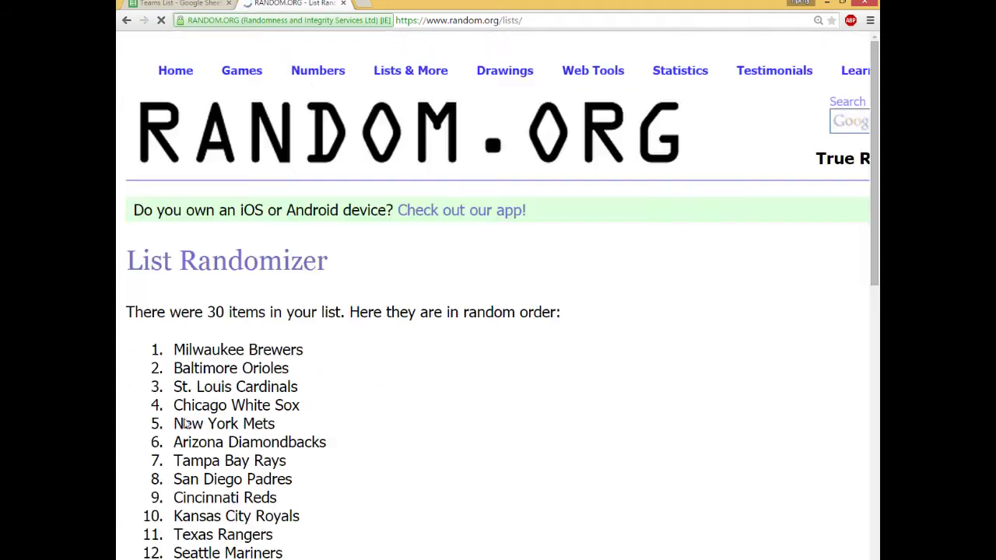
scroll(449, 391, "down", 6)
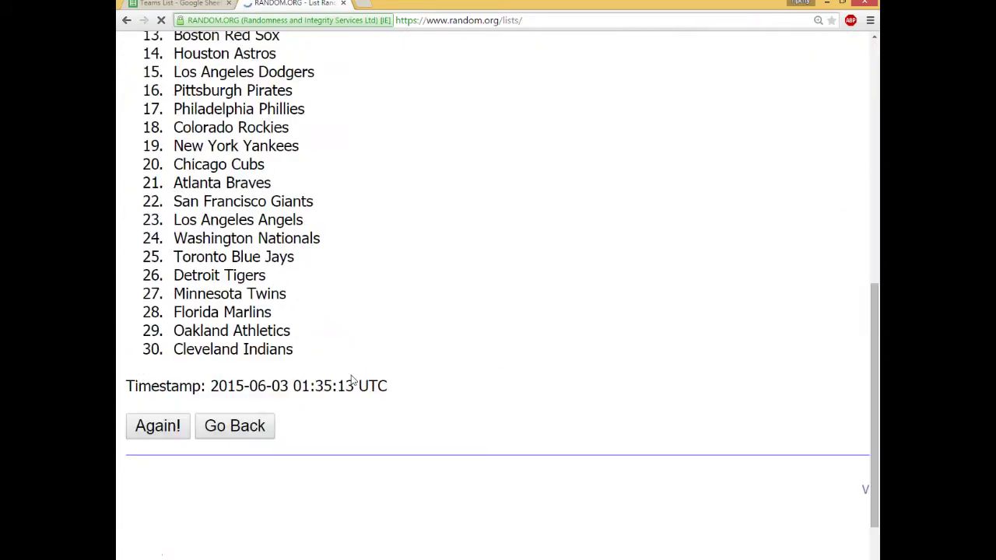
left_click(165, 432)
scroll(380, 380, "down", 3)
scroll(380, 380, "down", 3)
left_click(156, 522)
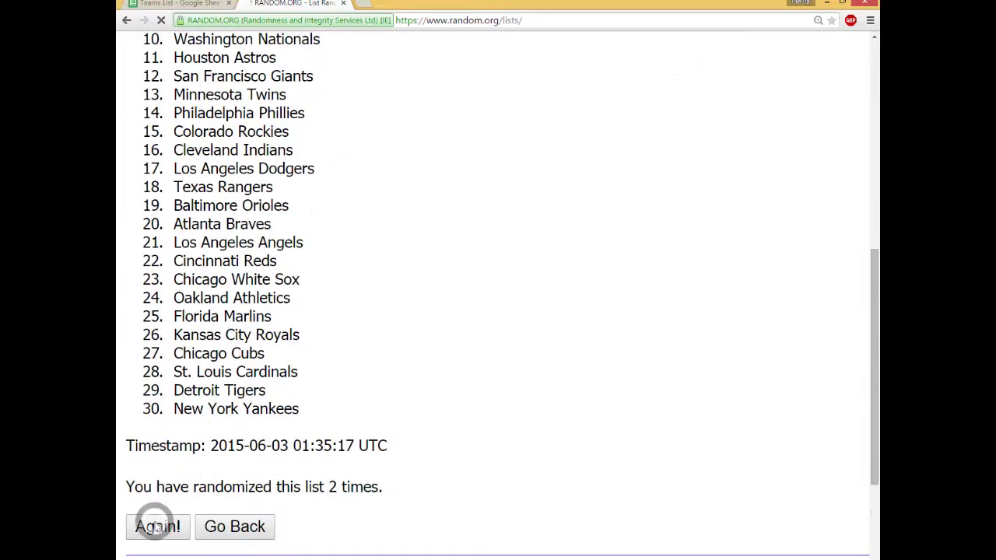
scroll(318, 389, "down", 6)
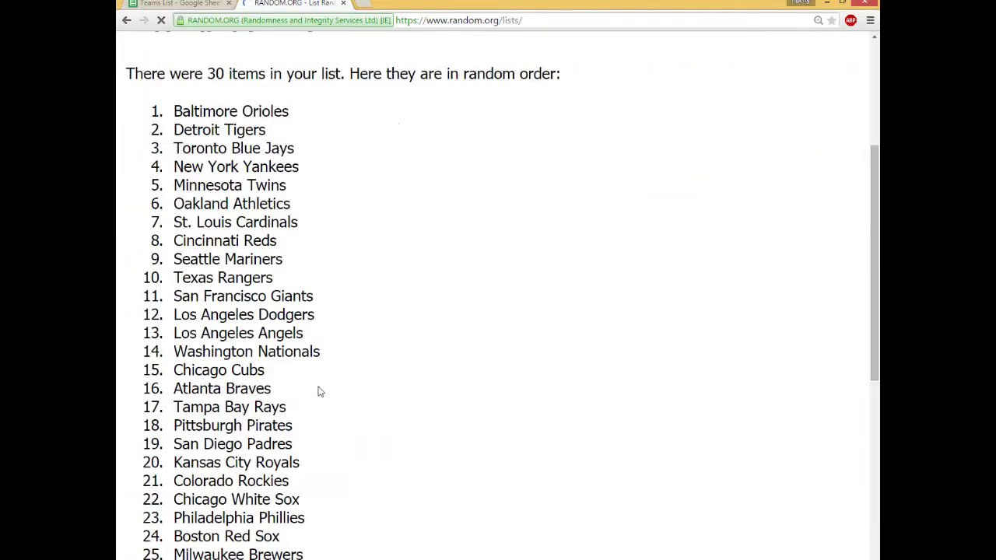
left_click(158, 527)
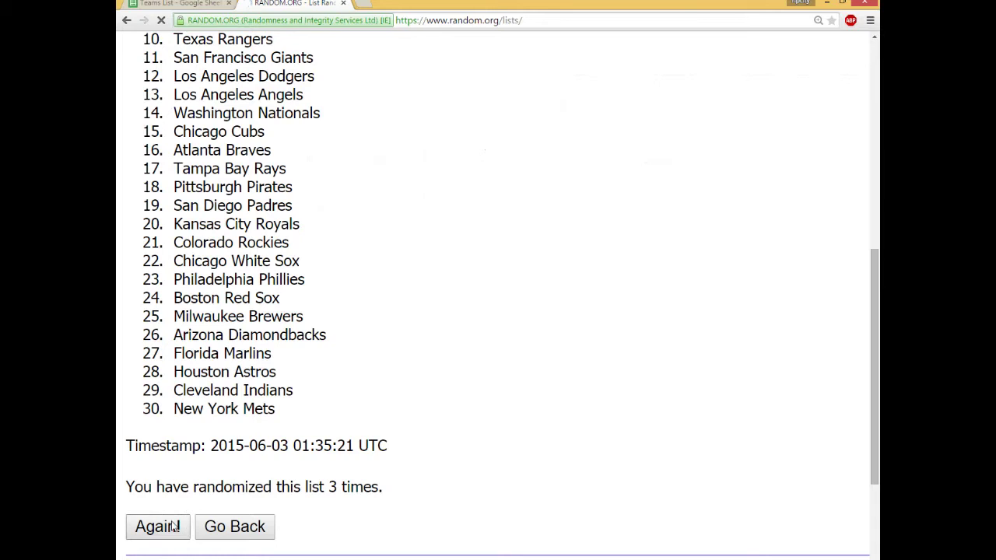
scroll(345, 340, "down", 3)
scroll(345, 341, "down", 3)
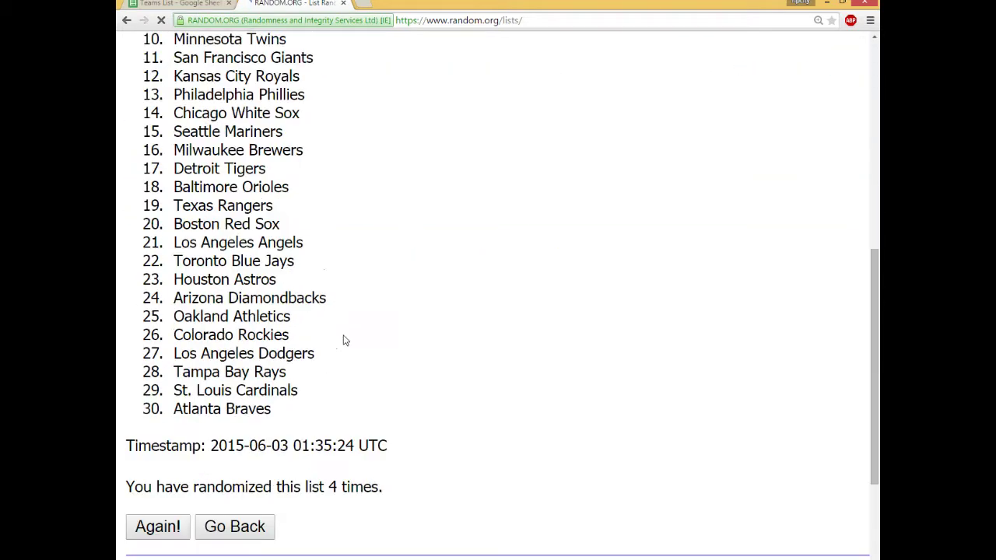
left_click(157, 527)
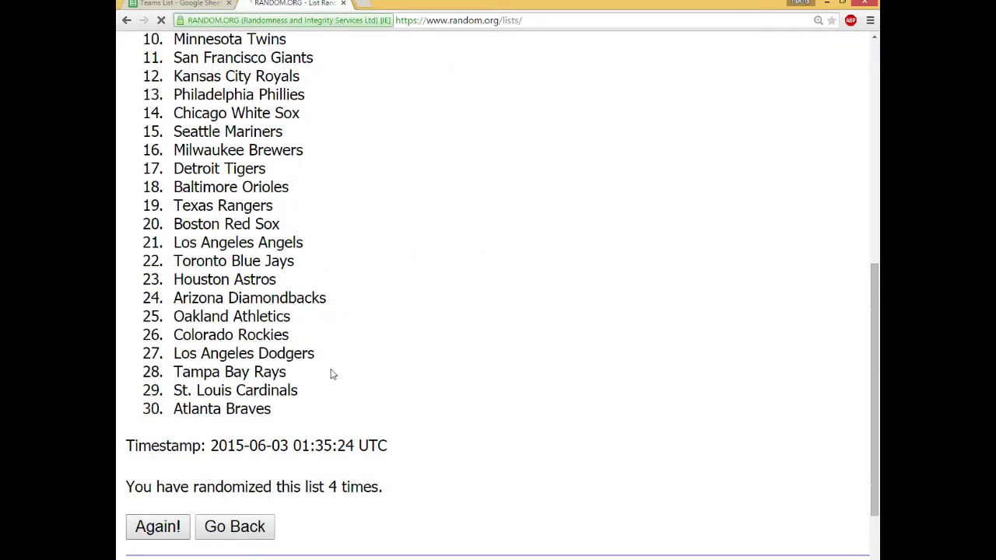
scroll(331, 375, "down", 6)
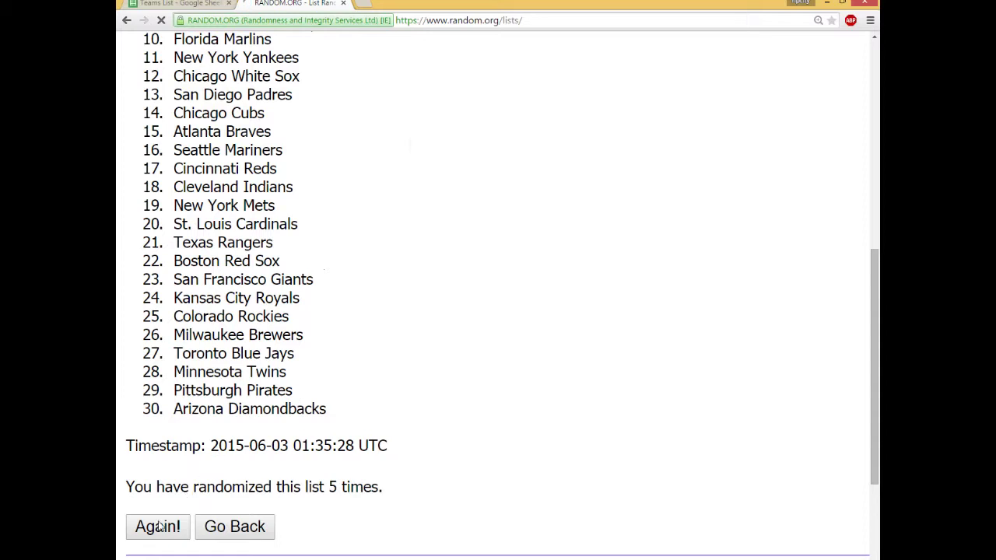
left_click(162, 525)
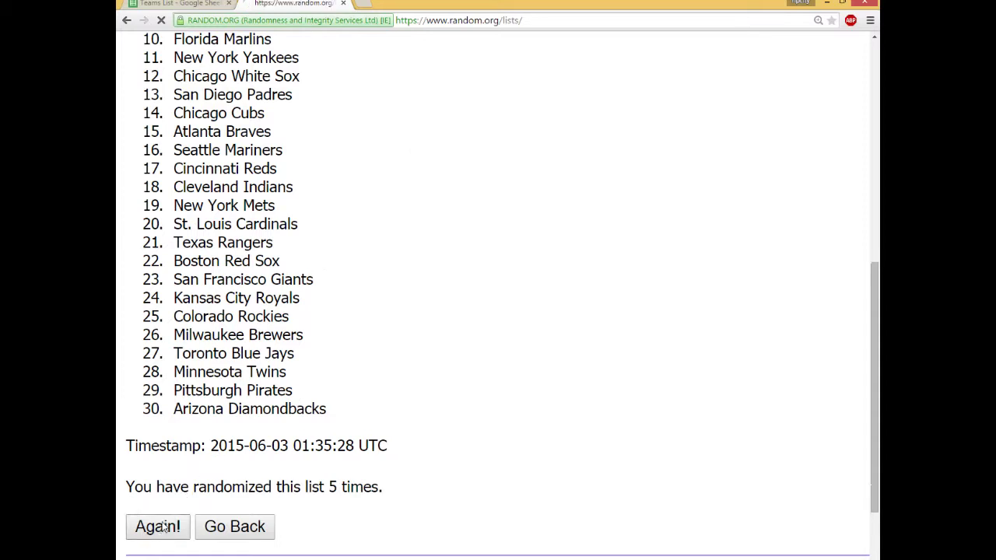
scroll(345, 347, "down", 9)
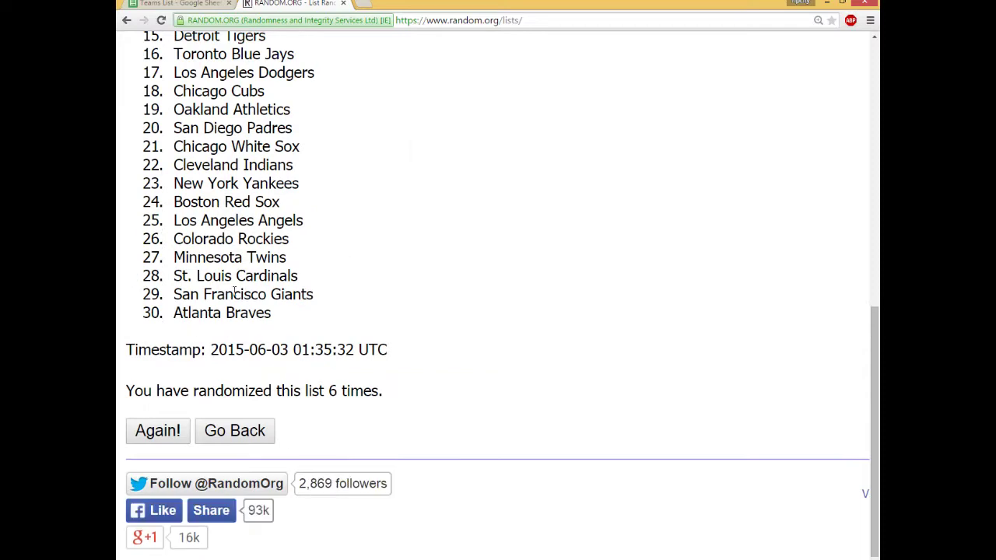
left_click(159, 432)
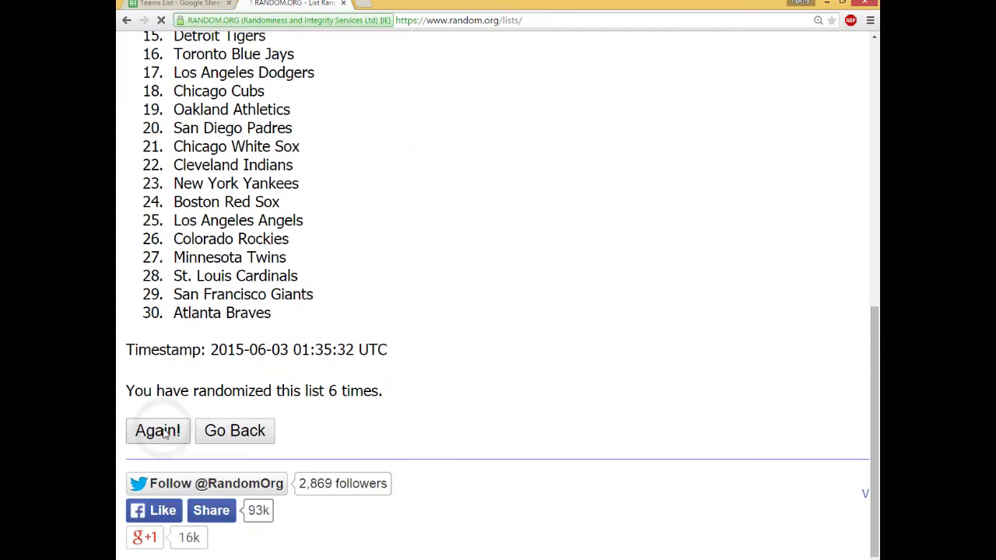
scroll(306, 295, "down", 6)
scroll(307, 295, "down", 3)
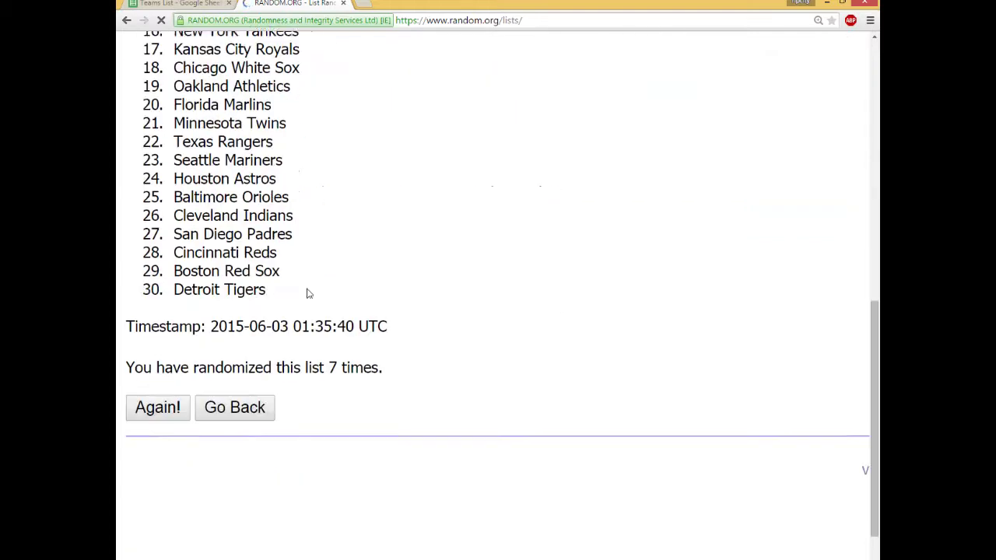
left_click(160, 431)
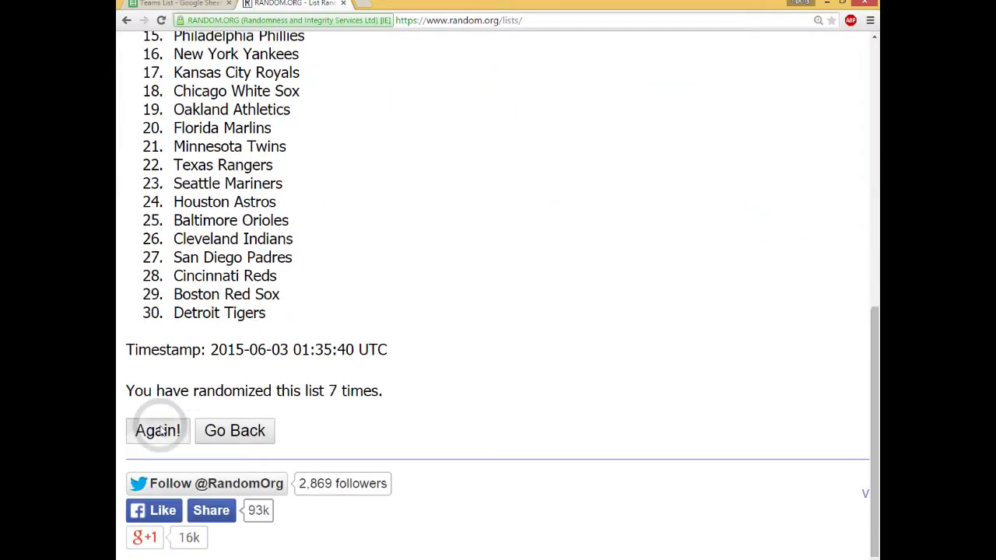
scroll(393, 255, "down", 8)
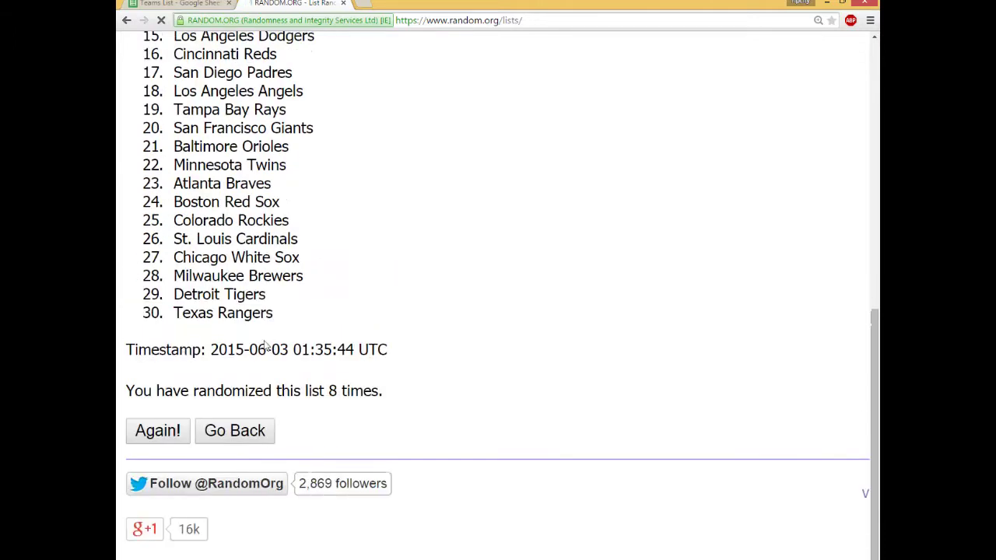
left_click(164, 430)
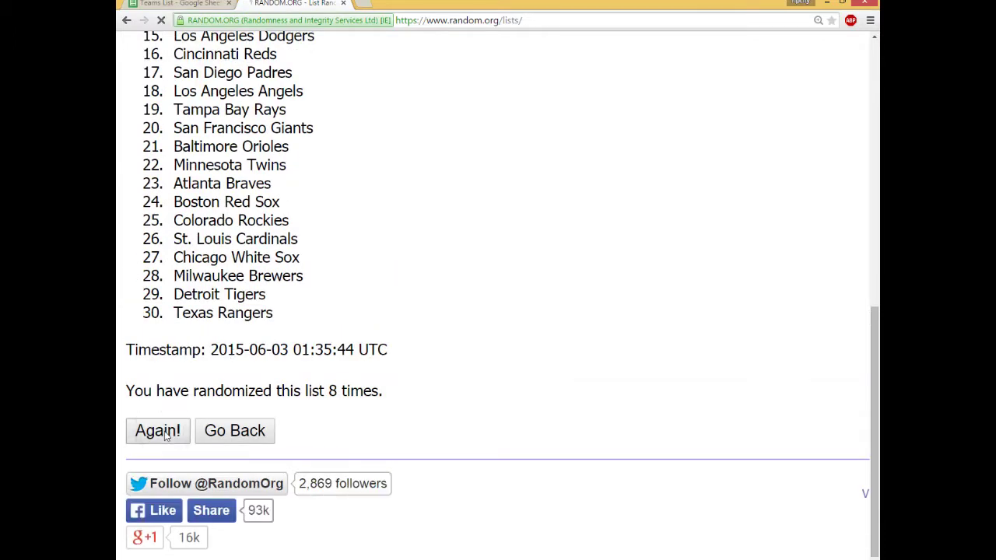
Copy all 30 teams of the randomized list, from Chicago Cubs through New York Mets
scroll(427, 319, "down", 3)
scroll(427, 319, "down", 1)
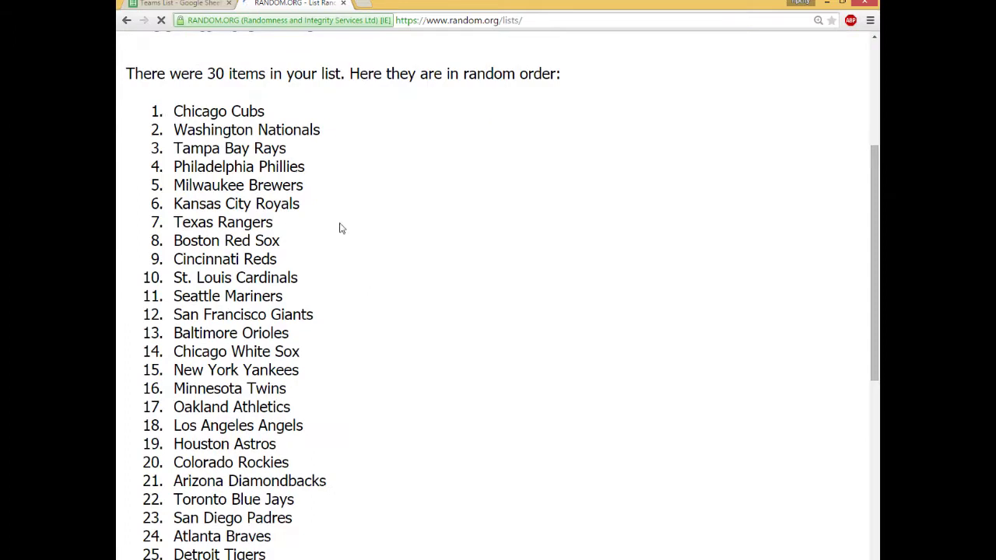
left_click_drag(169, 110, 303, 467)
right_click(233, 195)
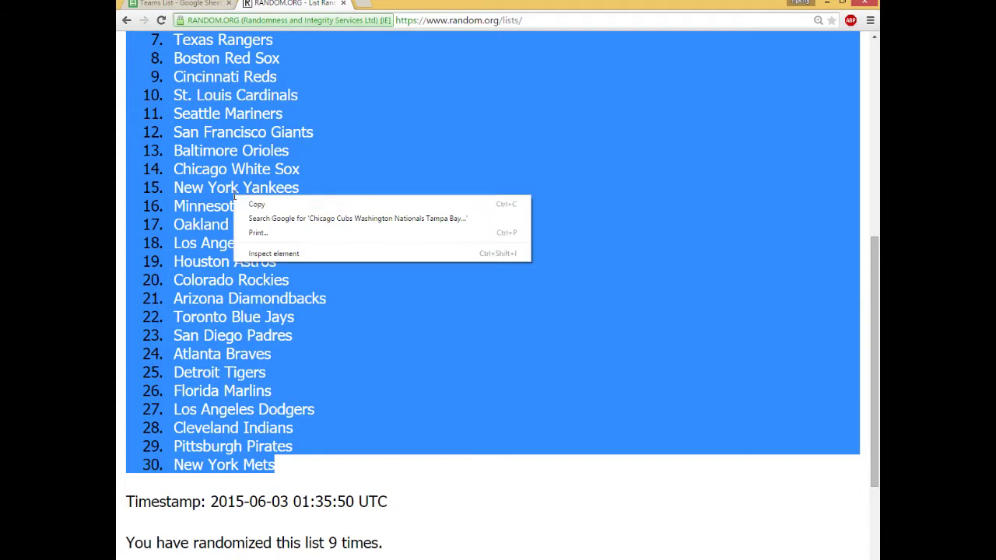
left_click(255, 204)
Switch to the Teams List spreadsheet and paste the shuffled teams from cell E83 down, over the alphabetical team names
left_click(194, 4)
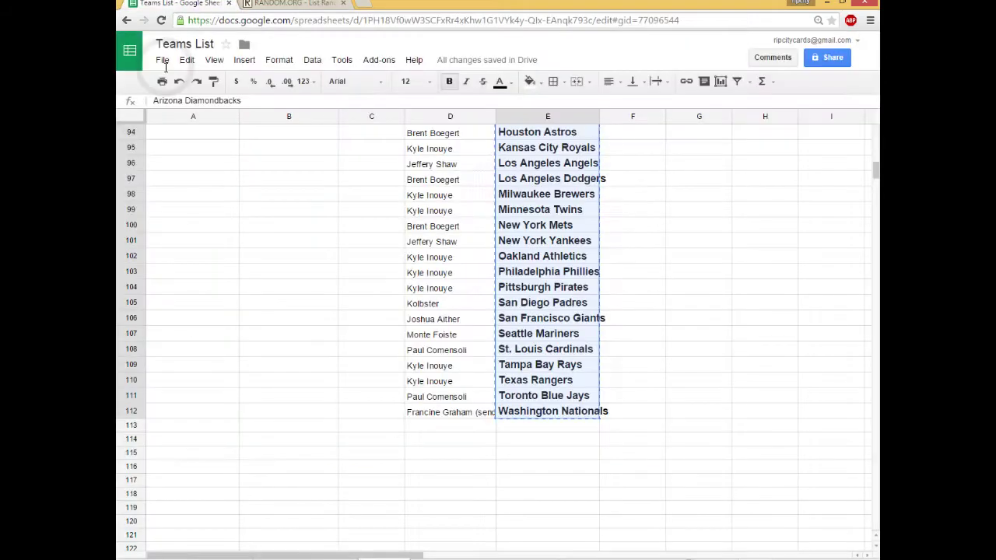
scroll(490, 280, "up", 3)
left_click(537, 146)
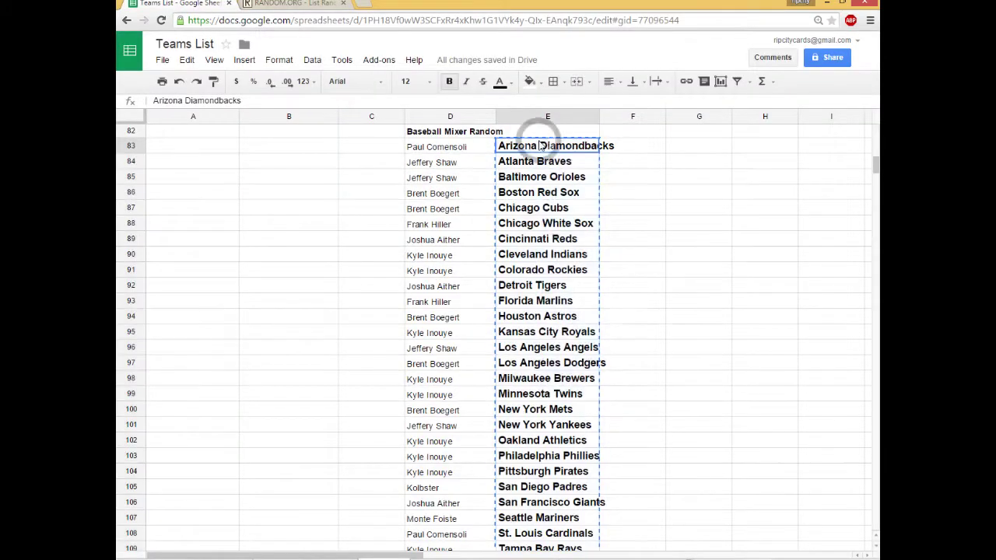
right_click(544, 145)
left_click(560, 189)
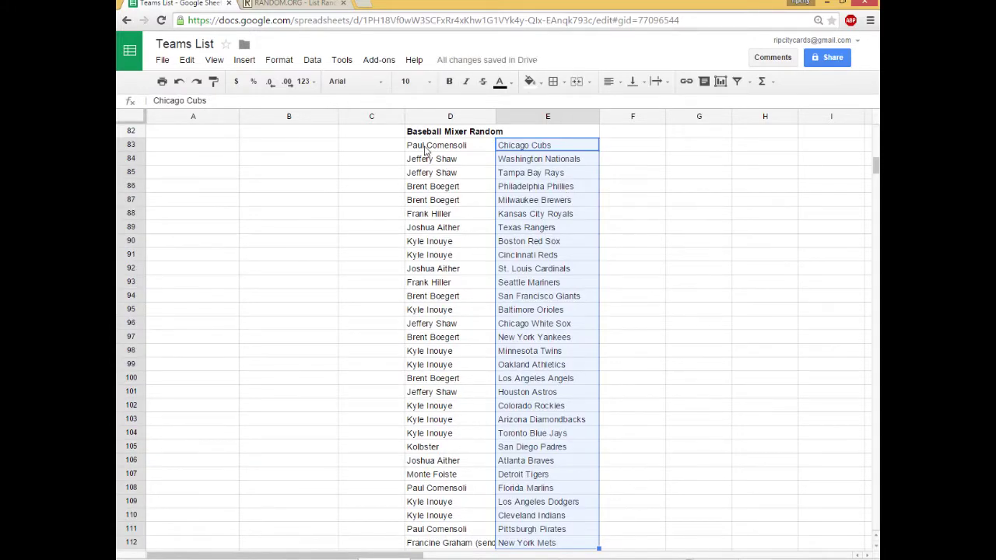
Format the matched participants and teams in D83:E112 as bold text at font size 13
left_click_drag(426, 152, 547, 543)
scroll(551, 455, "down", 3)
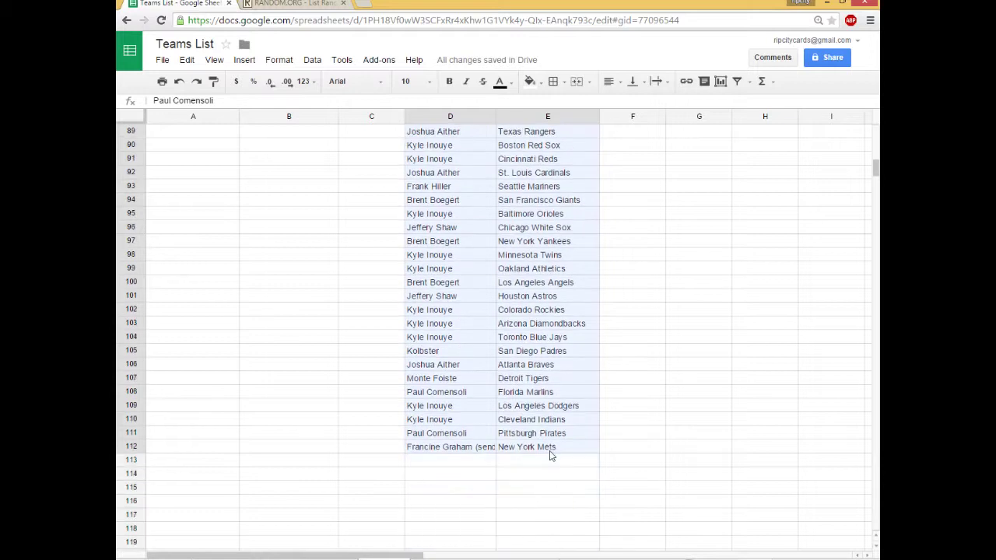
left_click(409, 81)
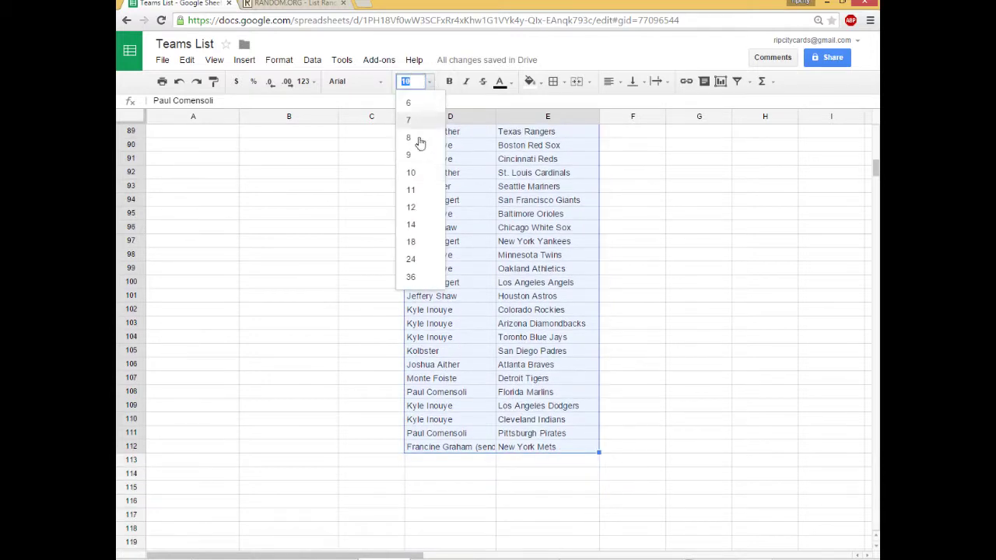
left_click(411, 207)
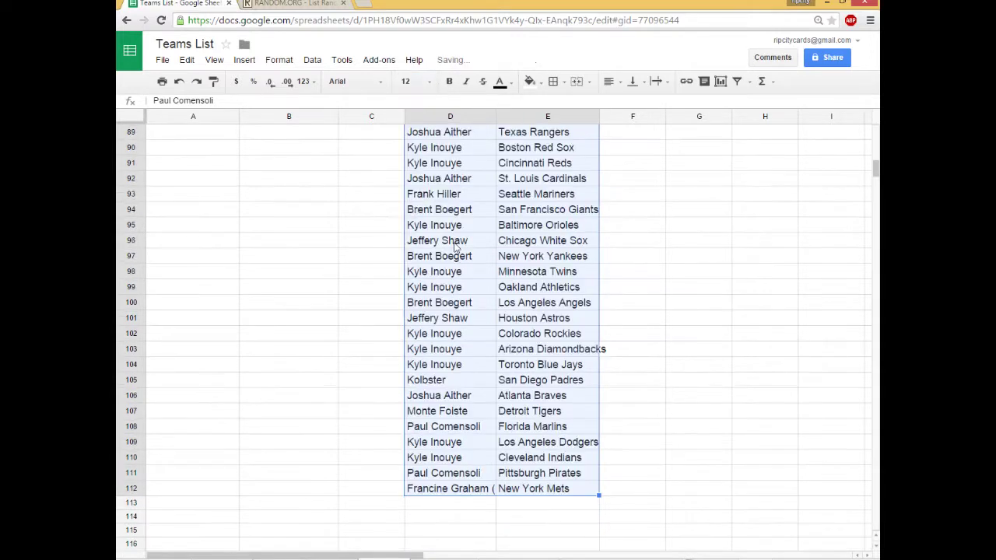
left_click(428, 82)
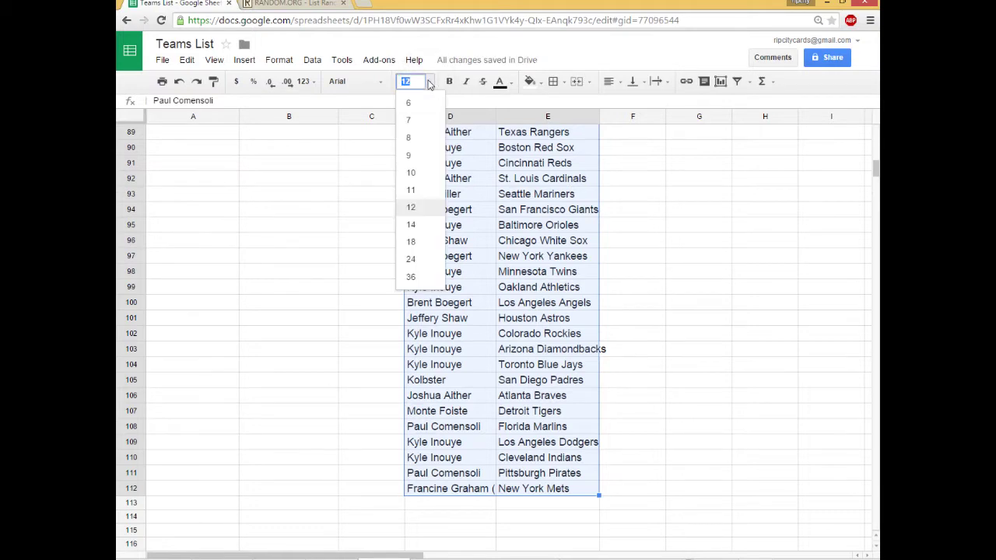
left_click(417, 225)
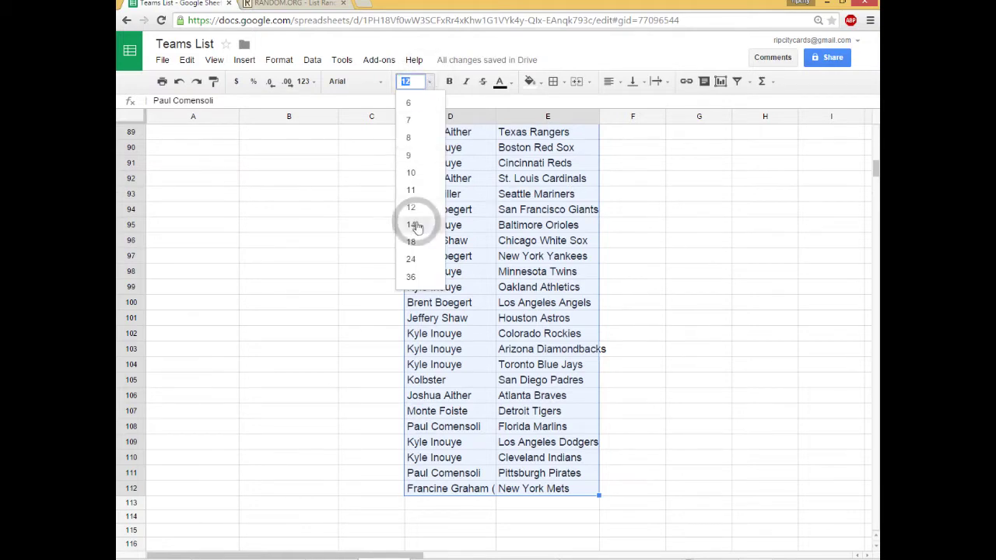
left_click(450, 82)
left_click(429, 82)
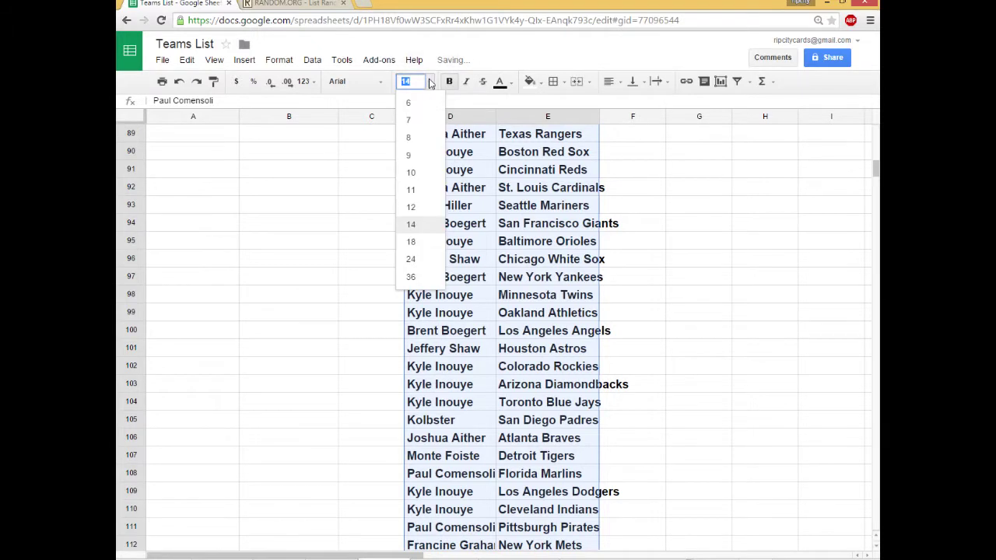
type("13")
key("Return")
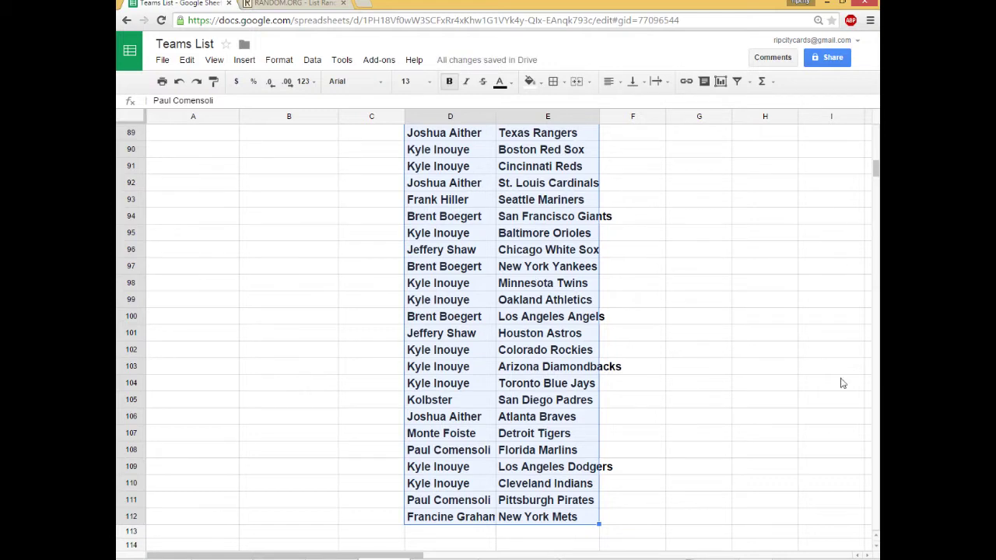
Review the participant and team pairings under Baseball Mixer Random from row 83 down to row 112
scroll(877, 538, "up", 3)
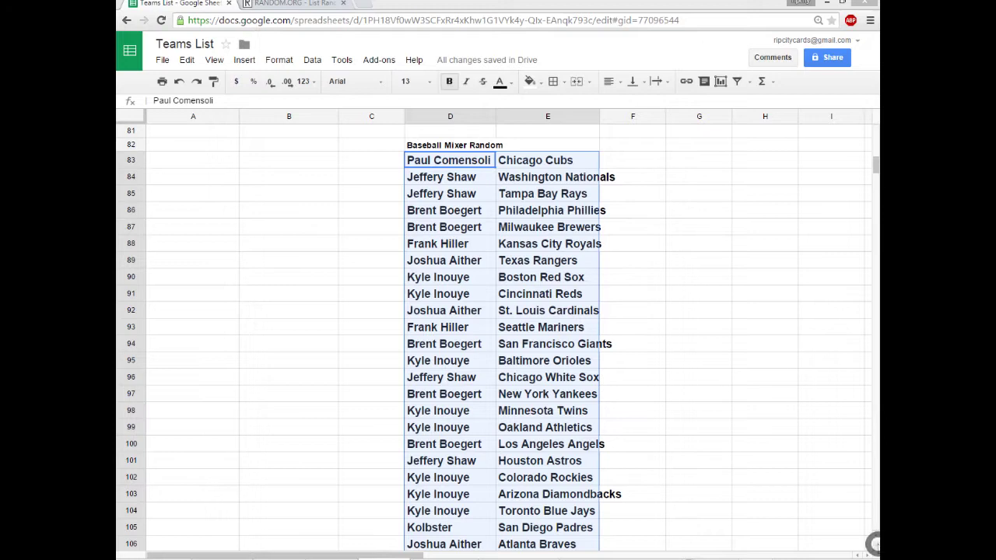
left_click(877, 548)
left_click(877, 548)
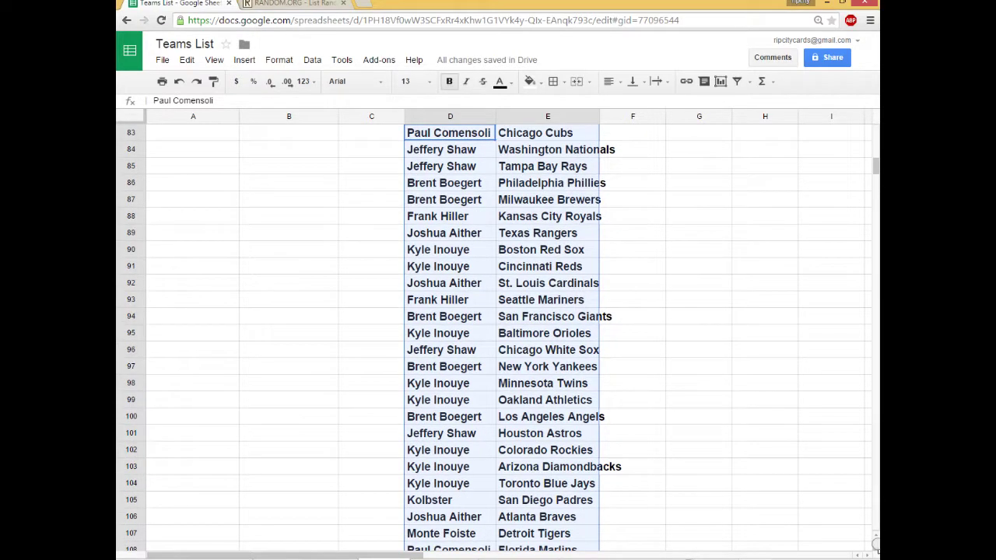
left_click(877, 548)
left_click(519, 418)
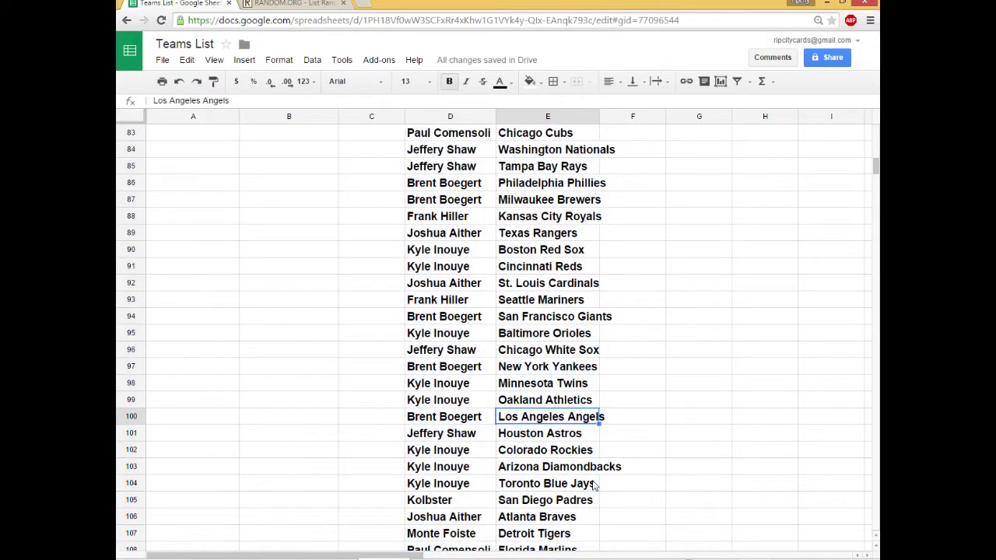
key("Down")
key("Down")
key("Down")
key("Down")
key("Down")
key("Down")
key("Down")
key("Down")
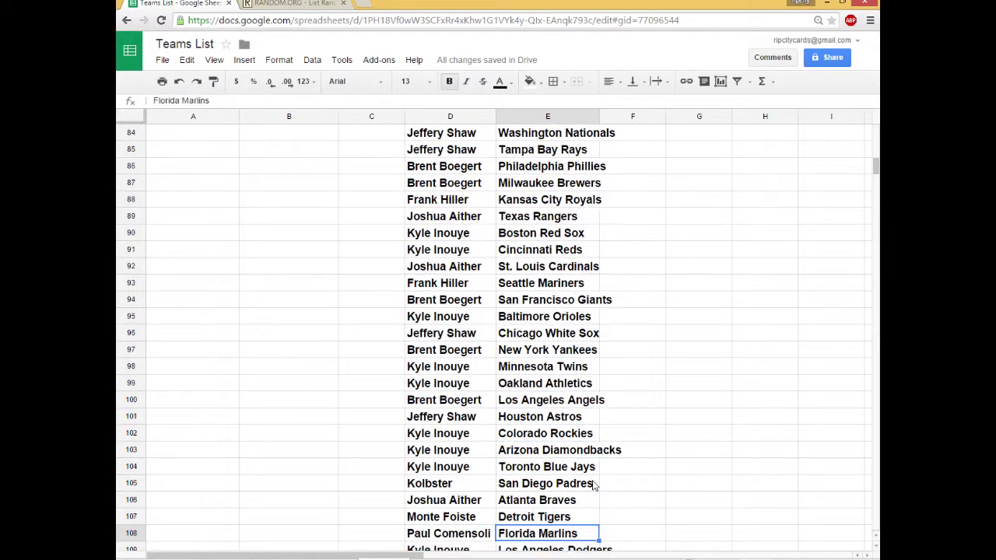
key("Down")
key("Down")
key("Down")
key("Down")
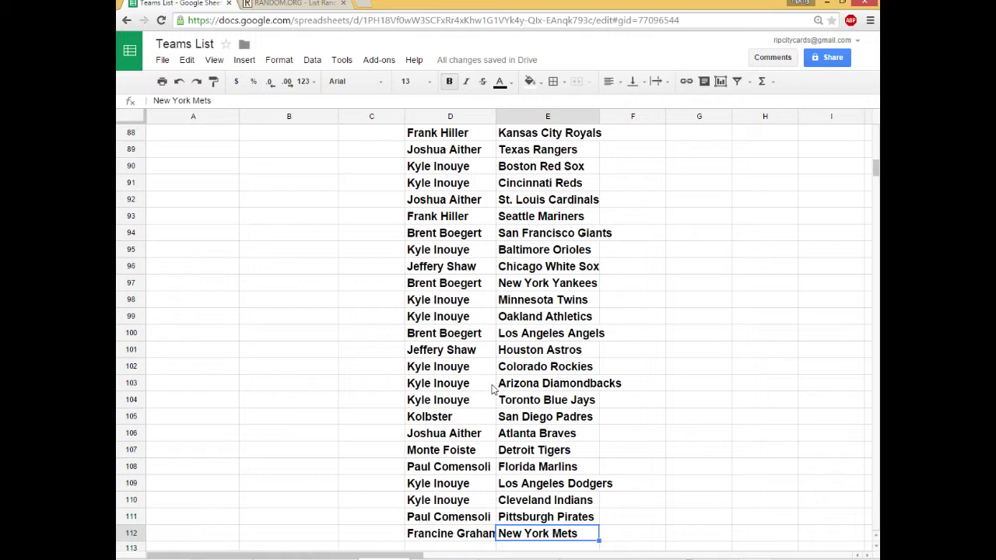
Go back up the team column from Kansas City Royals to check the first pairings of the list
left_click(533, 137)
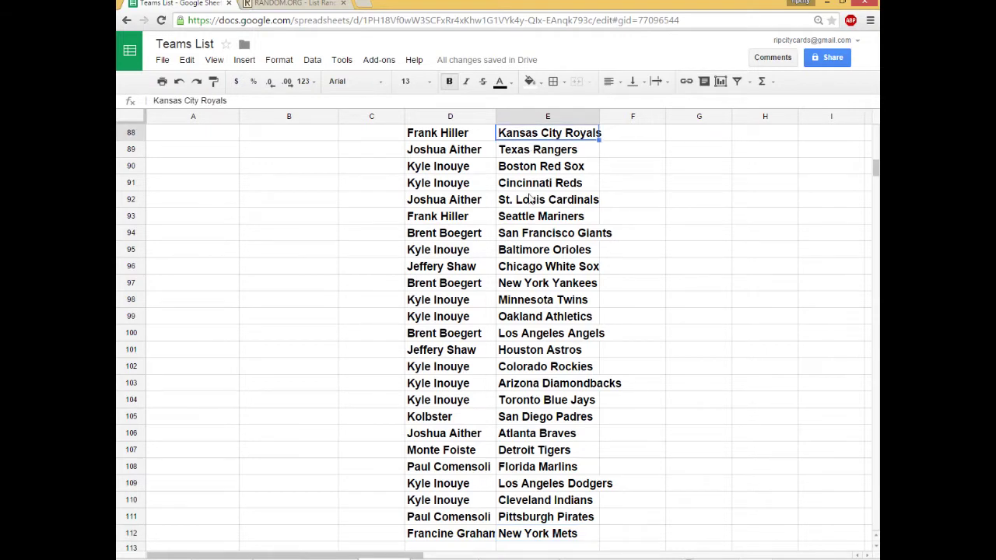
key("Up")
key("Up")
key("Up")
key("Up")
key("Up")
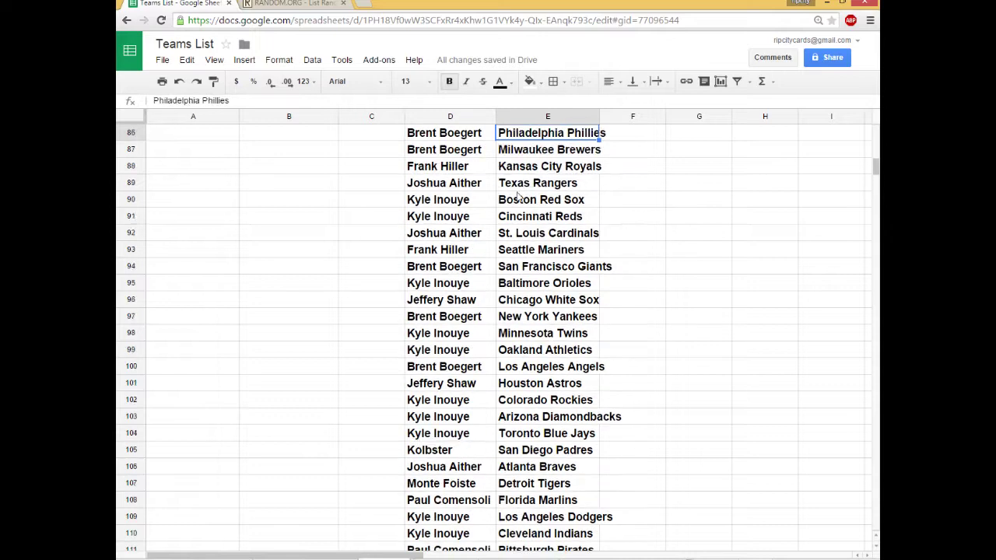
Print only the range D82:E112, from the Baseball Mixer Random heading through row 112, on Letter paper in landscape, fit to width
key("Up")
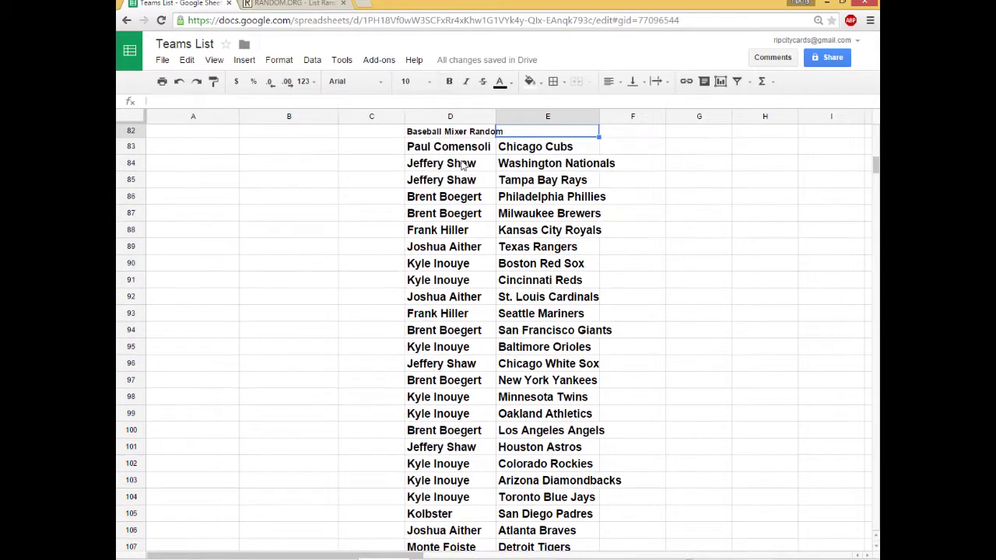
left_click(448, 133)
key("shift+Down")
key("shift+Down")
key("shift+Down")
key("shift+Down")
key("shift+Down")
key("shift+Down")
key("shift+Down")
key("shift+Down")
key("shift+Down")
key("shift+Down")
key("shift+Down")
key("shift+Down")
key("shift+Down")
key("shift+Down")
key("shift+Down")
key("shift+Down")
key("shift+Down")
key("shift+Down")
key("shift+Down")
key("shift+Down")
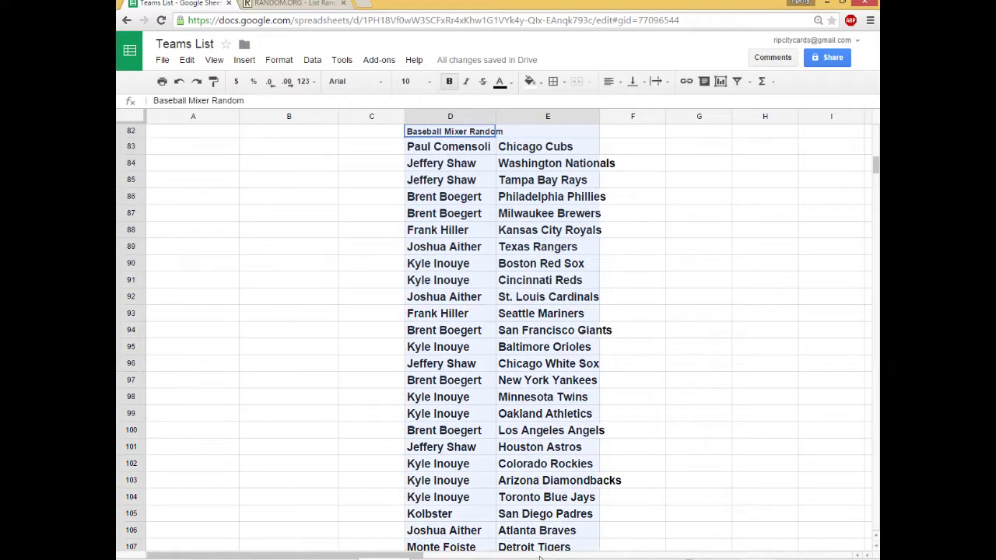
key("shift+Down")
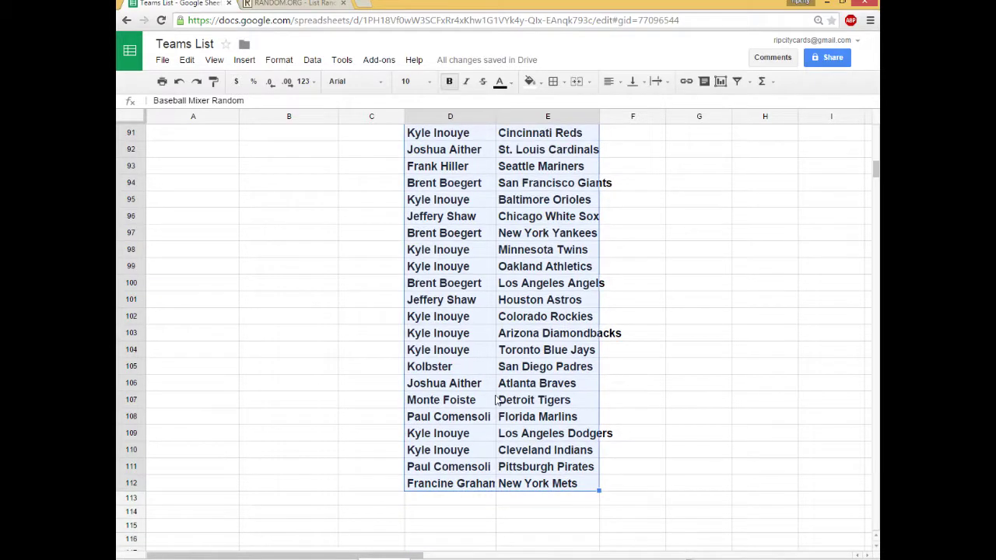
key("ctrl+p")
left_click(326, 222)
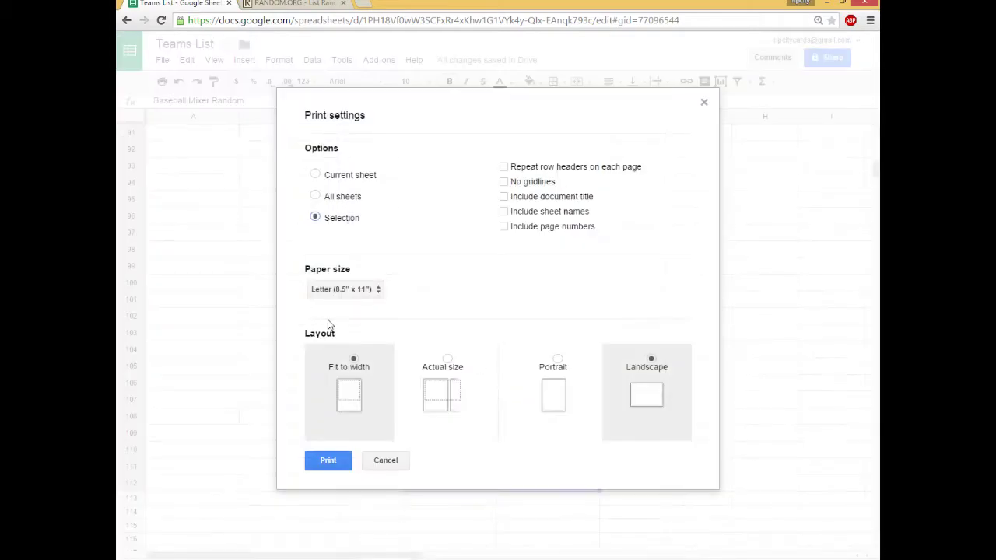
left_click(328, 461)
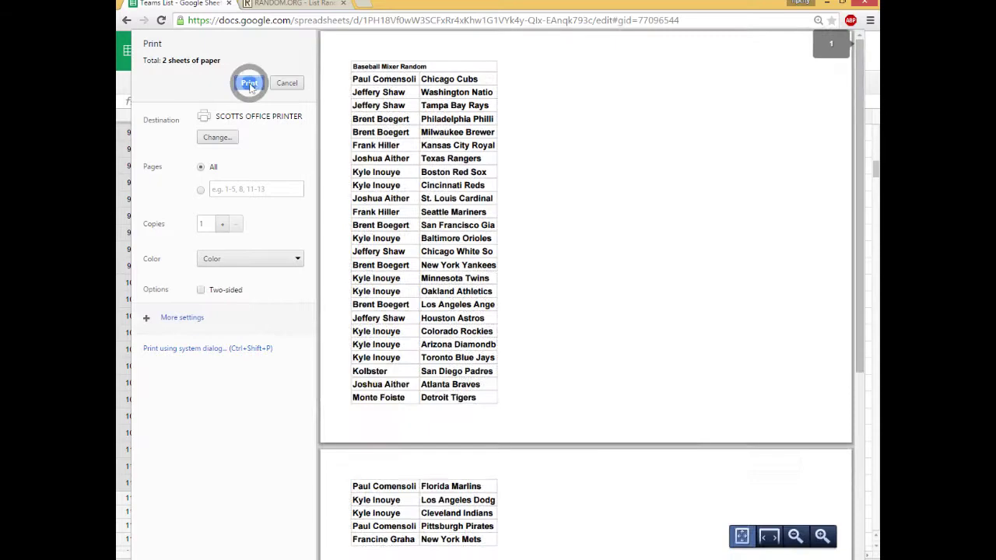
left_click(251, 85)
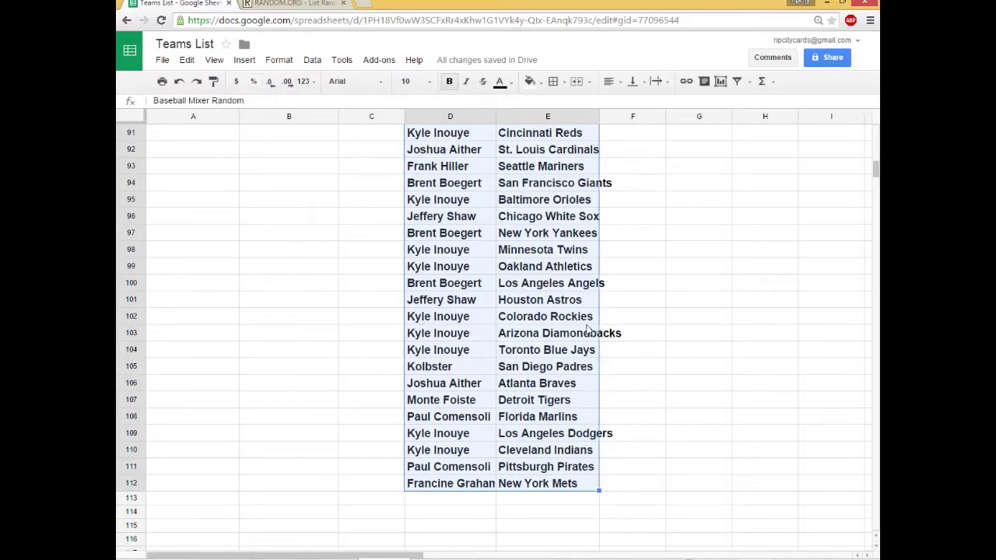
Go back up the team column from St. Louis Cardinals to the first pairing, Chicago Cubs in row 83
left_click(534, 151)
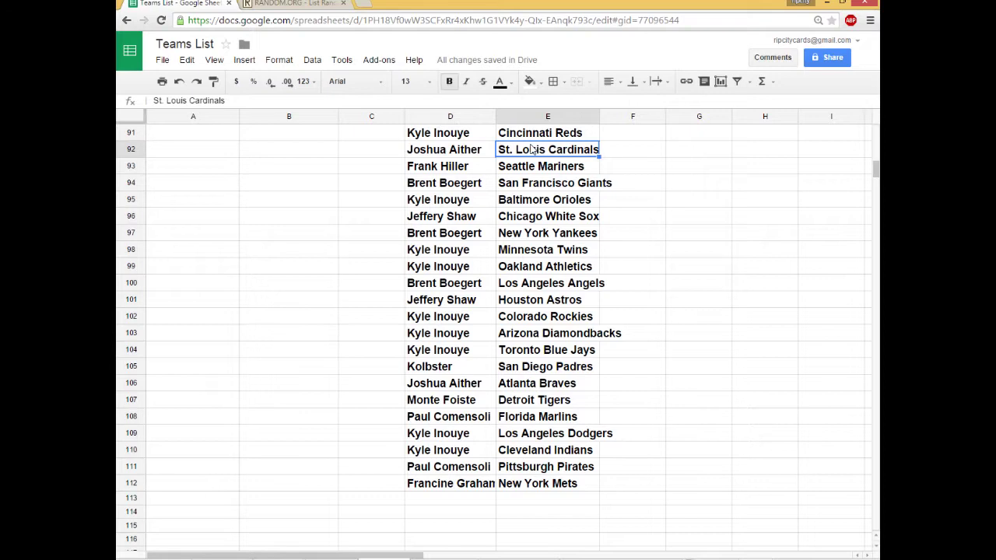
key("Up")
key("Up")
key("Up")
key("Up")
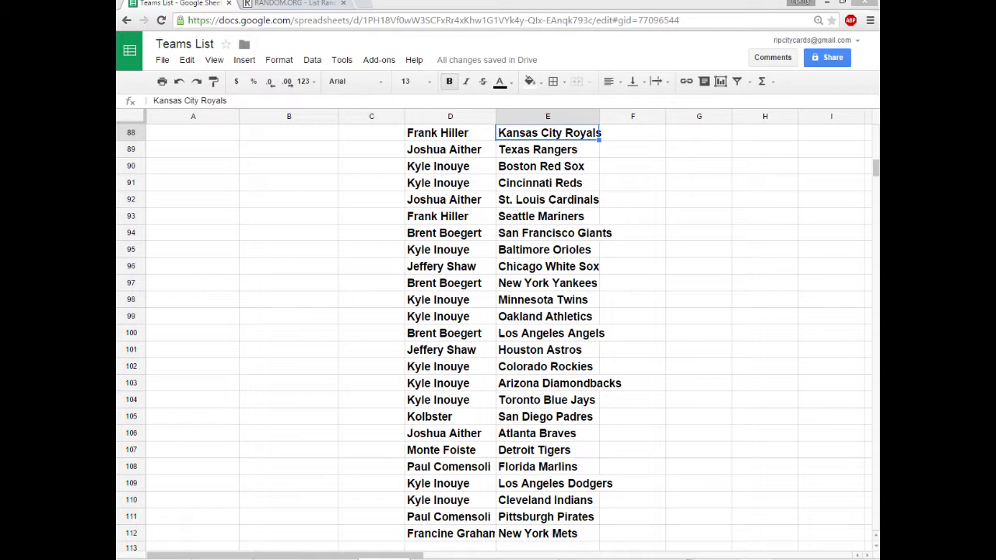
left_click(542, 145)
key("Up")
key("Up")
key("Up")
key("Up")
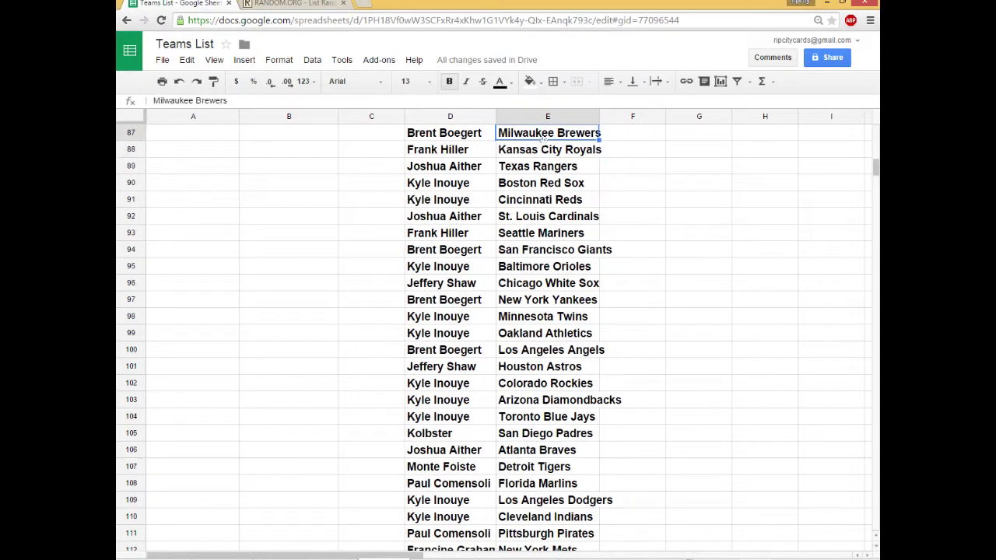
key("Up")
key("Up")
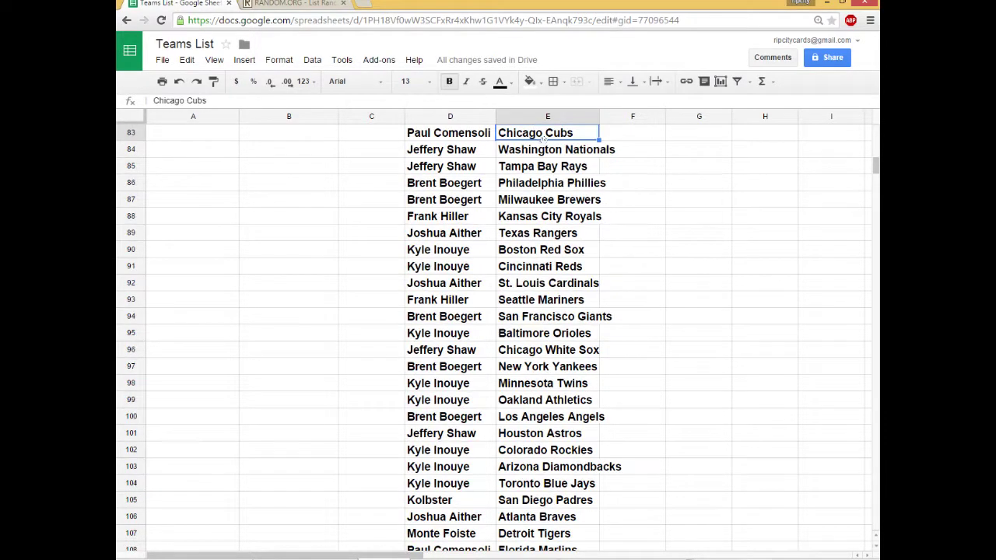
key("Up")
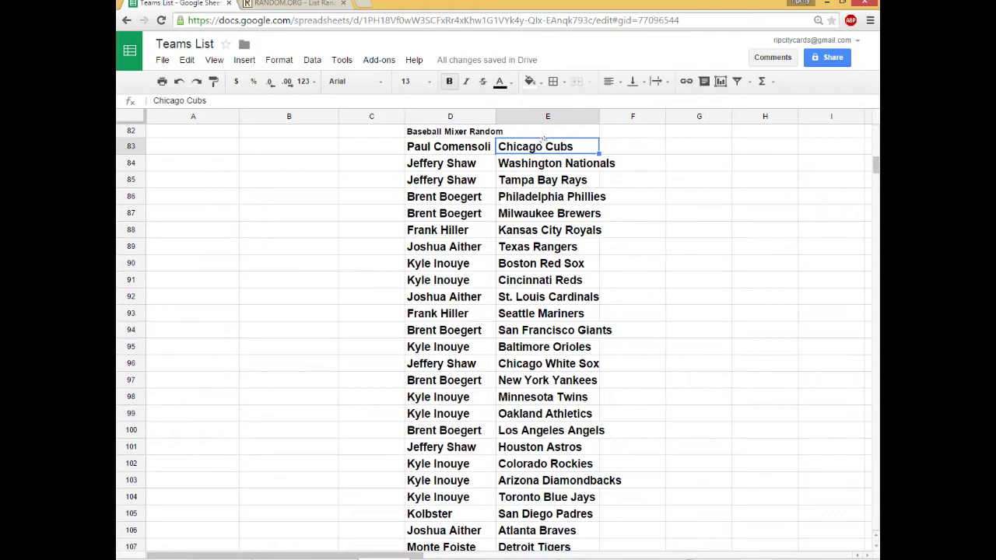
Review the participant and team pairings row by row from Washington Nationals in row 84 down to Detroit Tigers in row 107
key("Down")
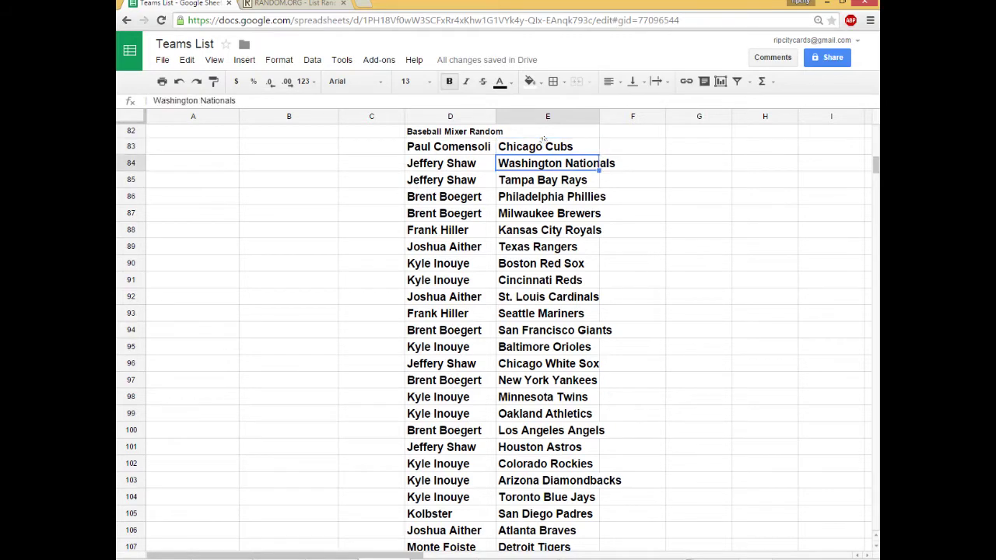
key("Down")
key("Down")
key("Down")
key("Down")
key("Down")
key("Down")
key("Down")
key("Down")
key("Down")
key("Down")
key("Down")
key("Down")
key("Down")
key("Down")
key("Down")
key("Down")
key("Down")
key("Down")
key("Down")
key("Down")
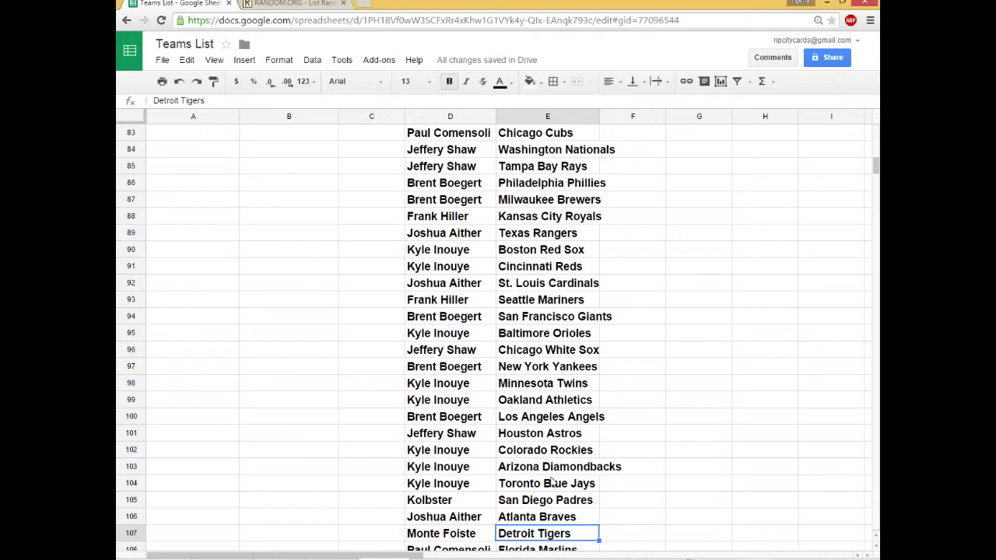
Swap San Francisco Giants in E94 with Los Angeles Dodgers in E109, holding the Dodgers temporarily in F109
scroll(548, 465, "up", 3)
scroll(548, 464, "down", 2)
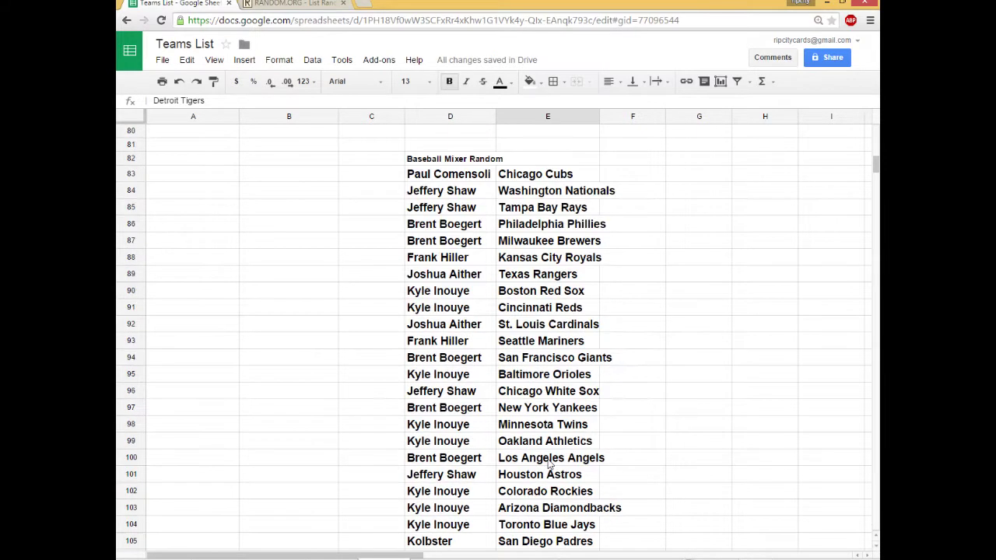
scroll(549, 465, "down", 3)
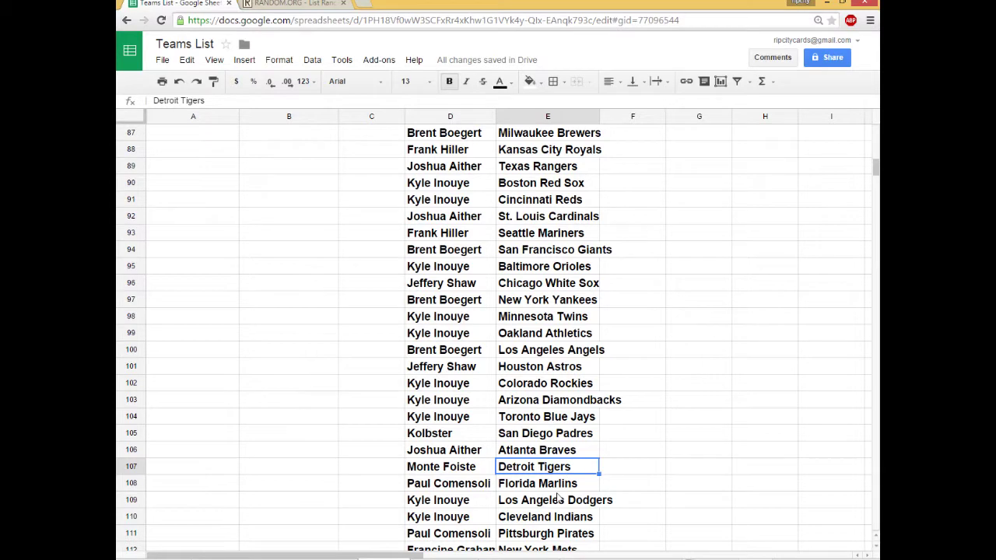
left_click(557, 502)
mouse_move(537, 500)
left_mouse_down()
mouse_move(567, 480)
mouse_move(608, 490)
mouse_move(610, 501)
left_mouse_up()
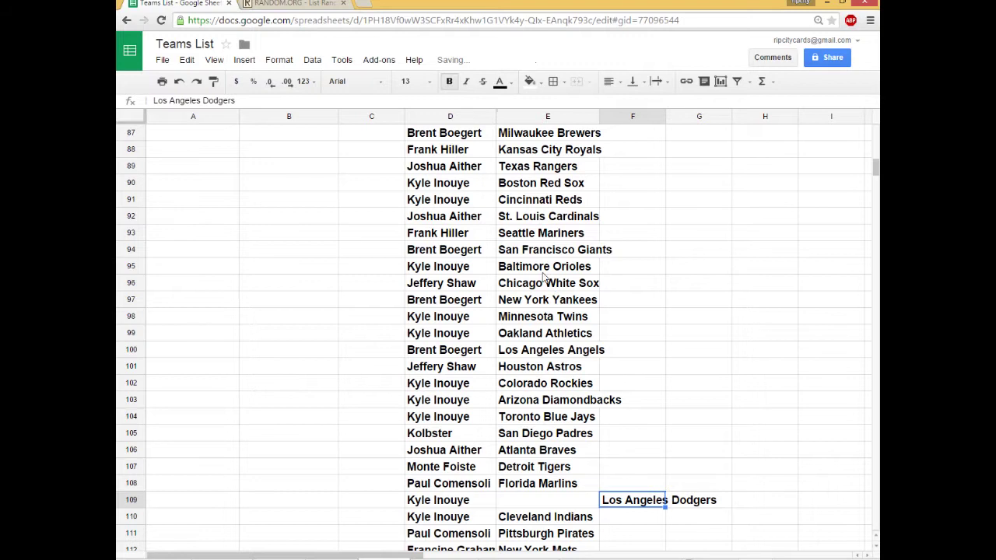
left_click(520, 252)
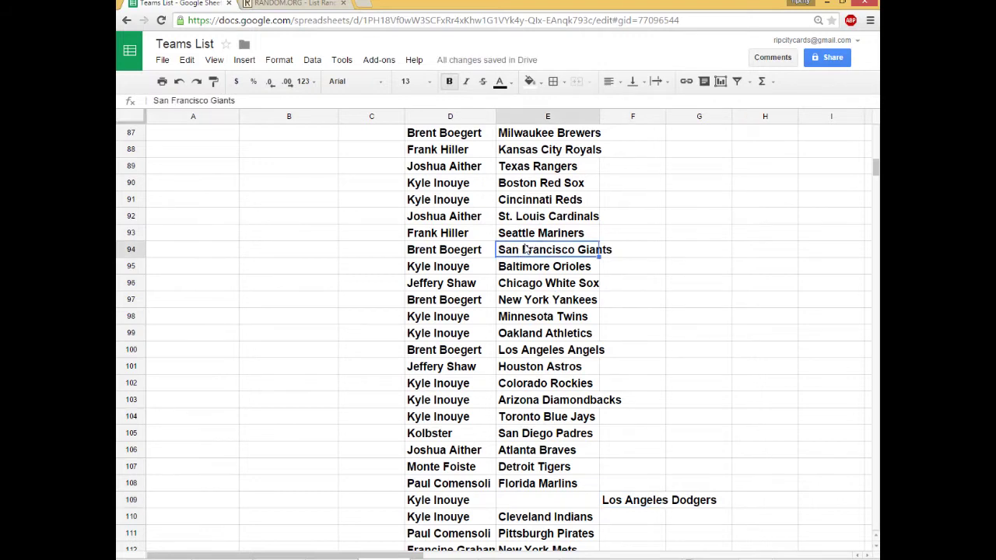
left_click_drag(523, 237, 530, 499)
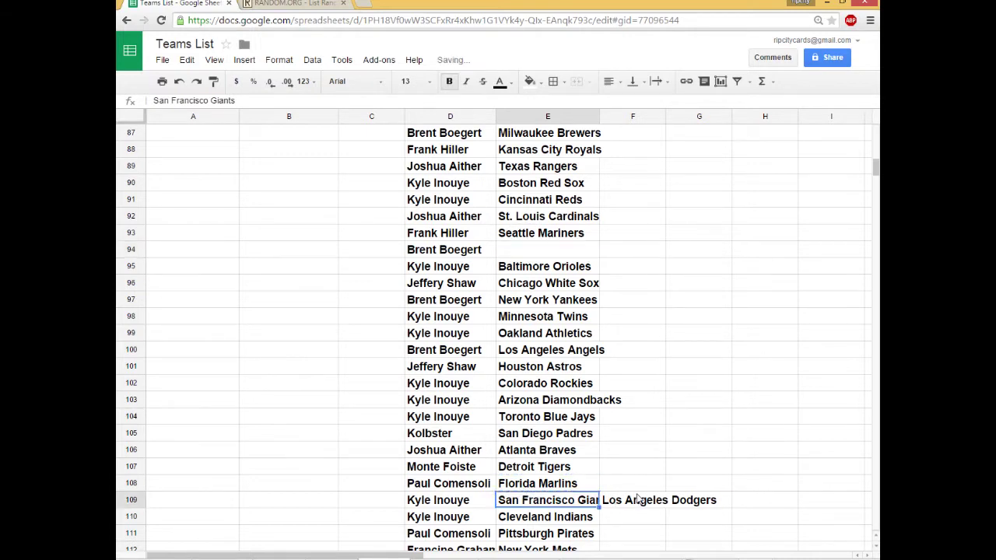
left_click(638, 501)
mouse_move(638, 502)
left_mouse_down()
mouse_move(628, 345)
mouse_move(589, 269)
mouse_move(559, 261)
left_mouse_up()
Set the print layout for the selection D82:E112 to portrait, check its print preview and cancel without printing
scroll(510, 350, "up", 5)
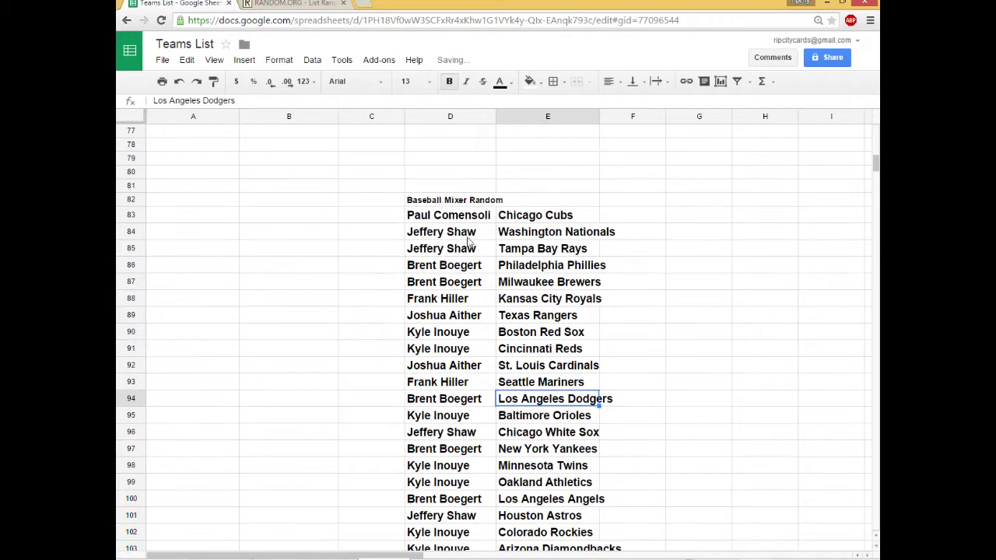
left_click_drag(439, 200, 537, 419)
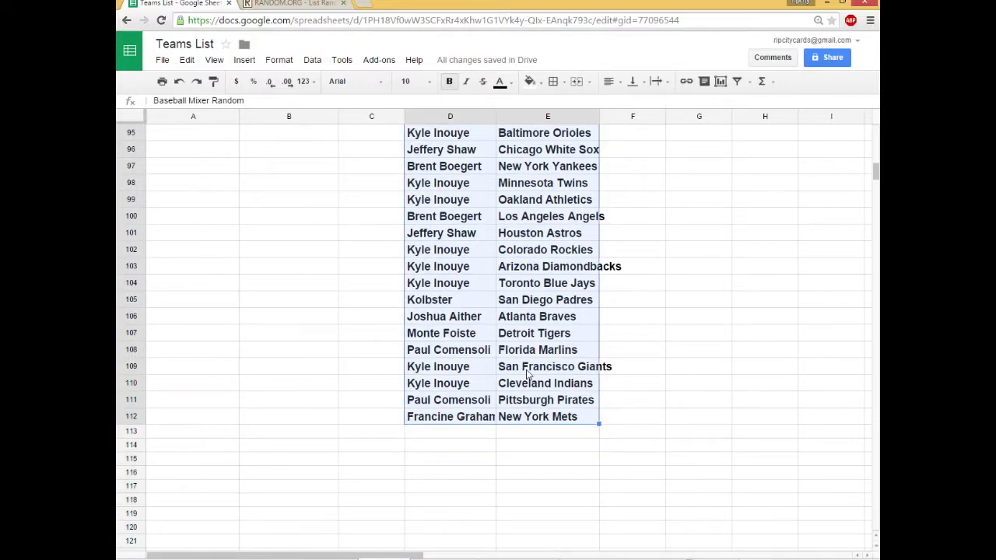
key("ctrl+p")
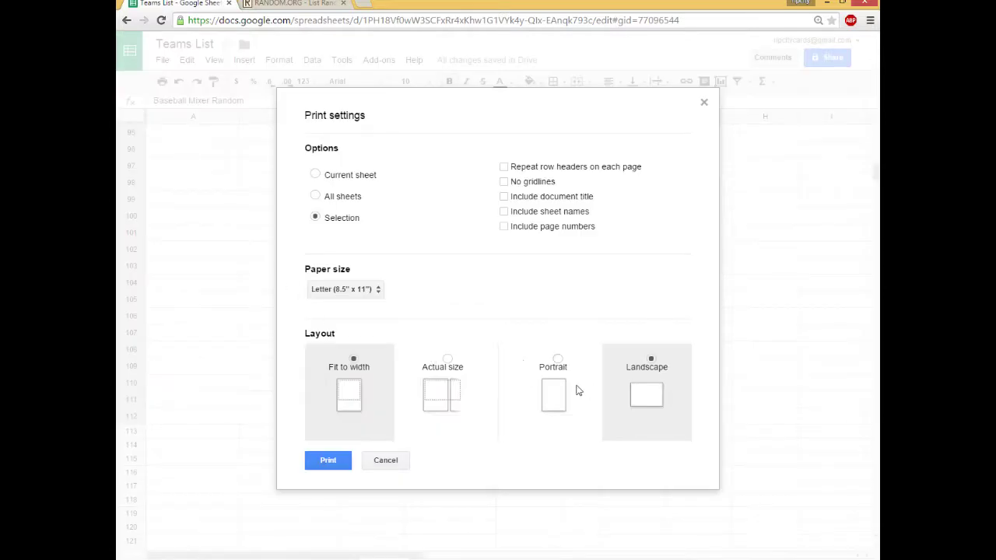
left_click(554, 364)
left_click(330, 460)
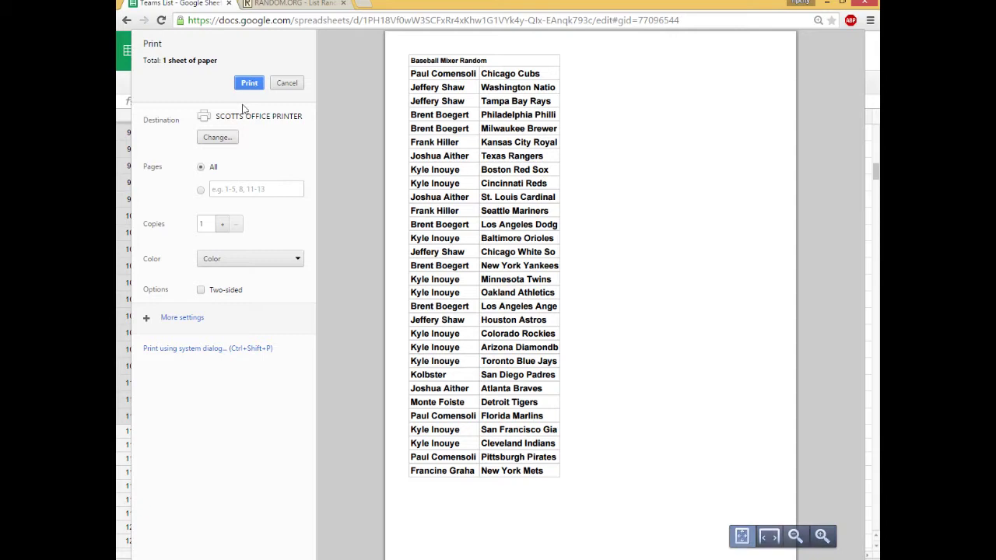
left_click(286, 83)
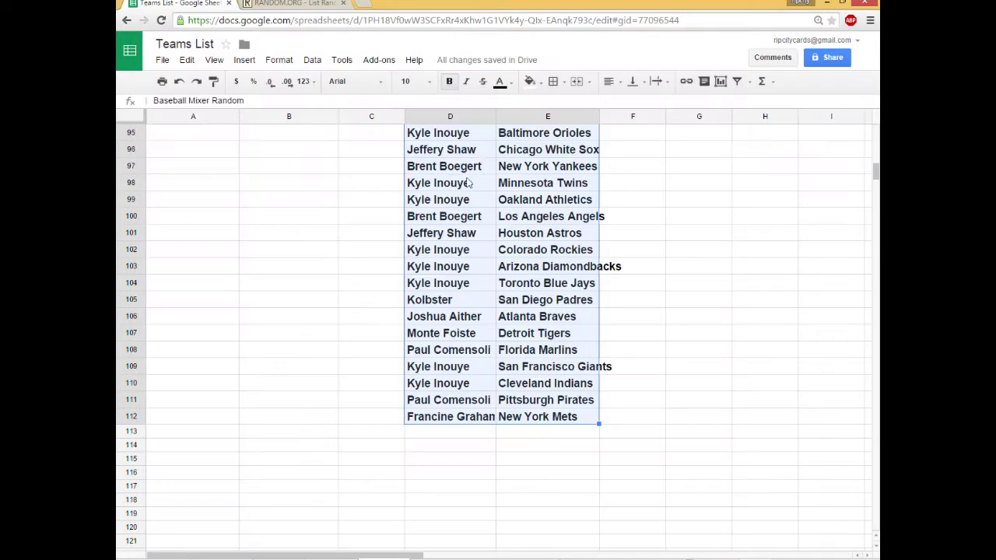
Widen column D to fit longer entries and append "(all cards)" to the participant's name in D100
left_click_drag(495, 116, 541, 122)
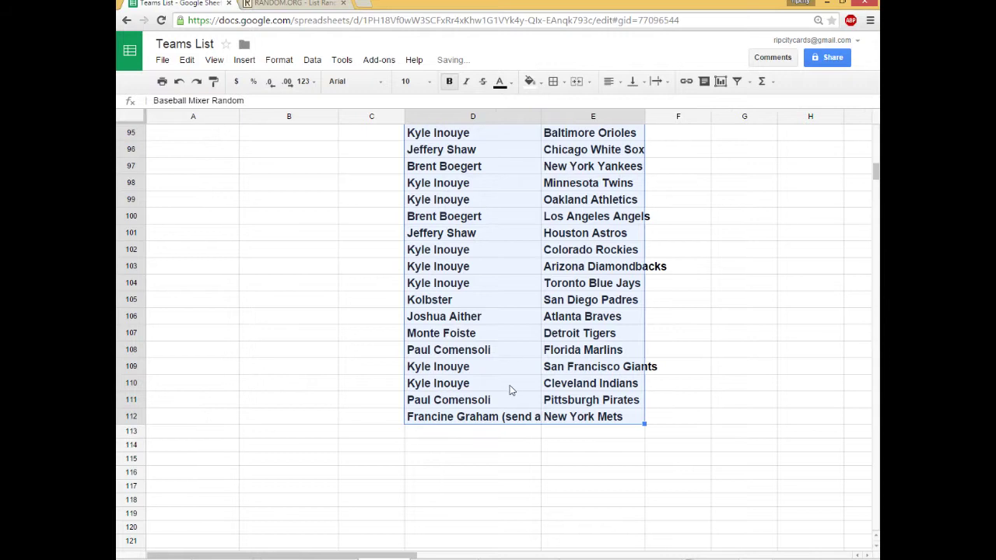
scroll(511, 389, "up", 2)
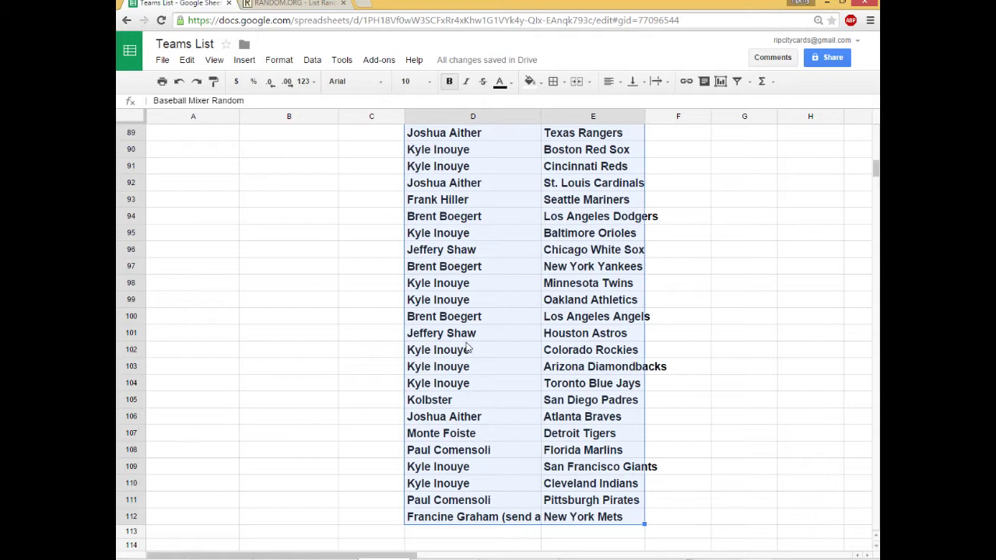
left_click(496, 317)
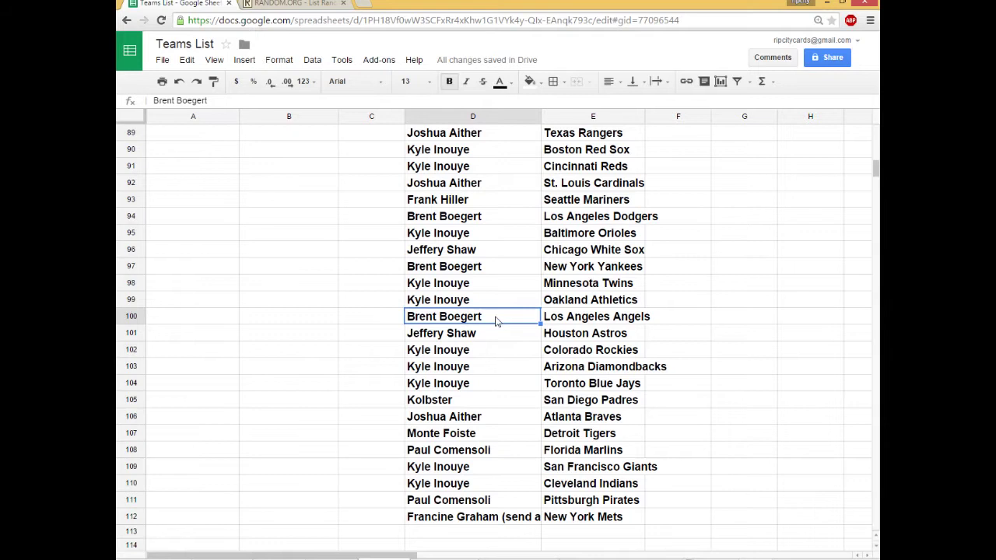
left_click(498, 317)
type("(all cards)")
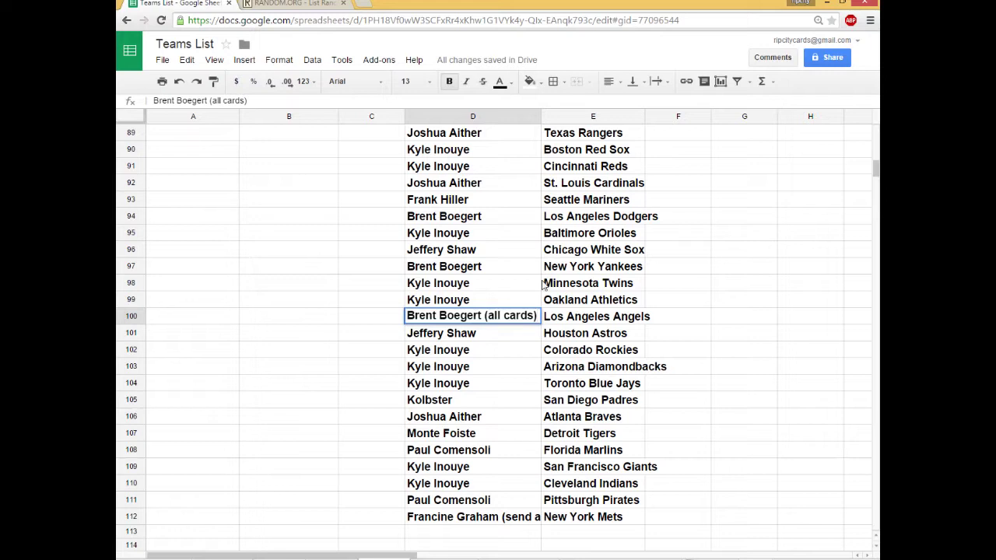
left_click(514, 357)
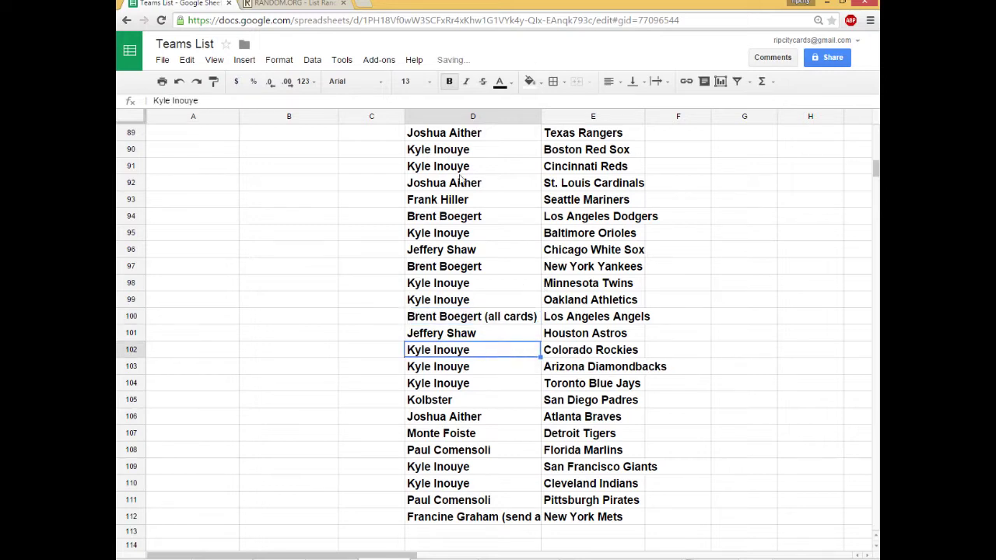
Print the updated range D82:E112 as a selection on Letter paper in portrait, fit to width
scroll(453, 275, "up", 3)
left_click_drag(438, 165, 593, 419)
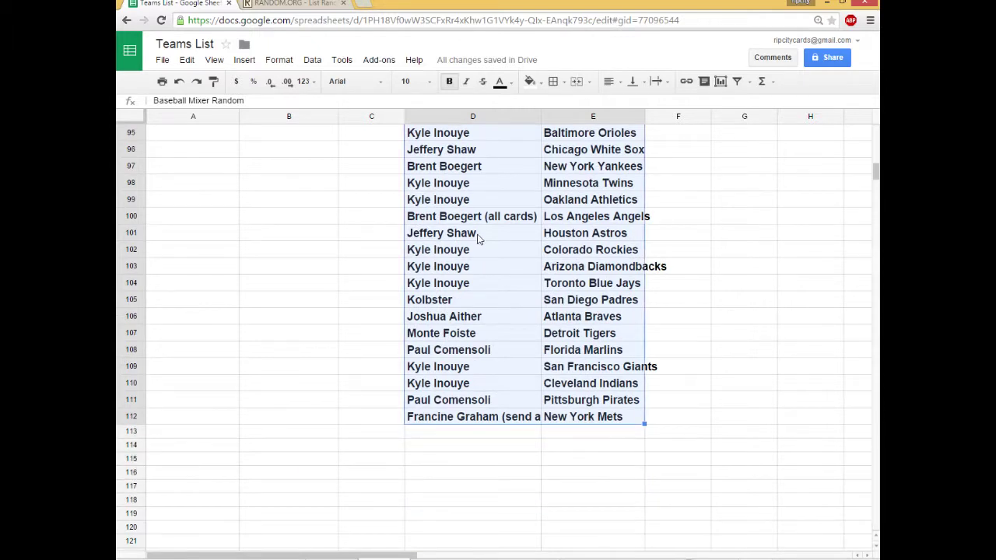
key("ctrl+p")
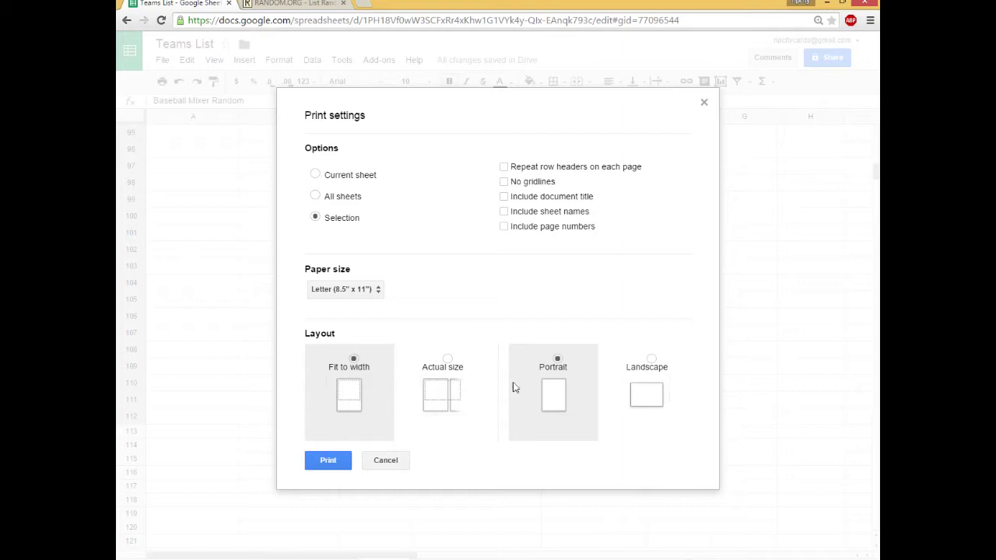
left_click(327, 459)
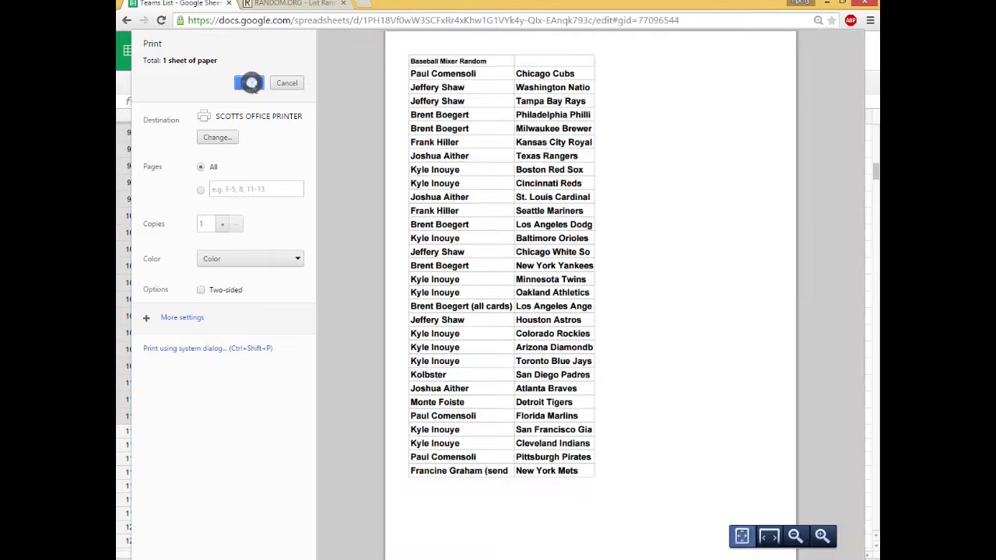
left_click(260, 84)
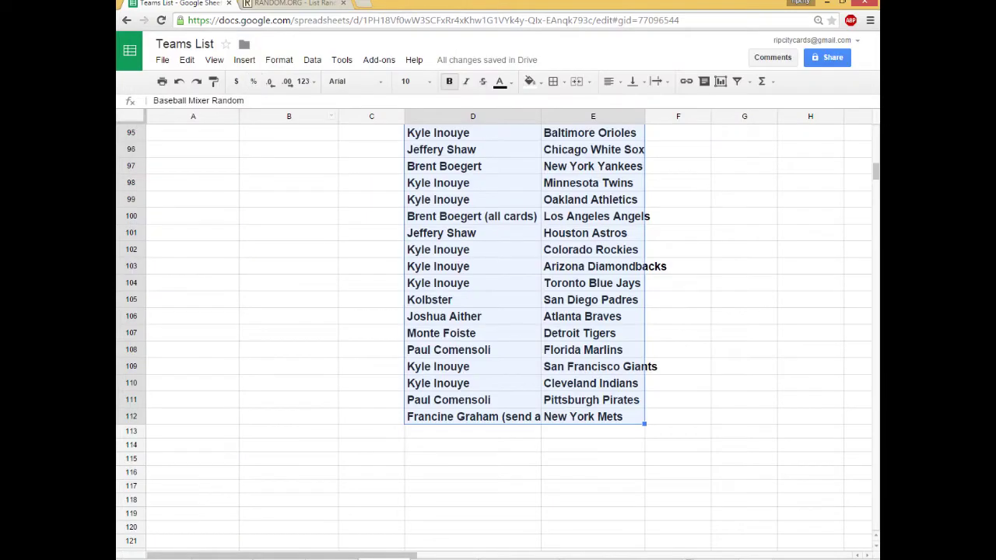